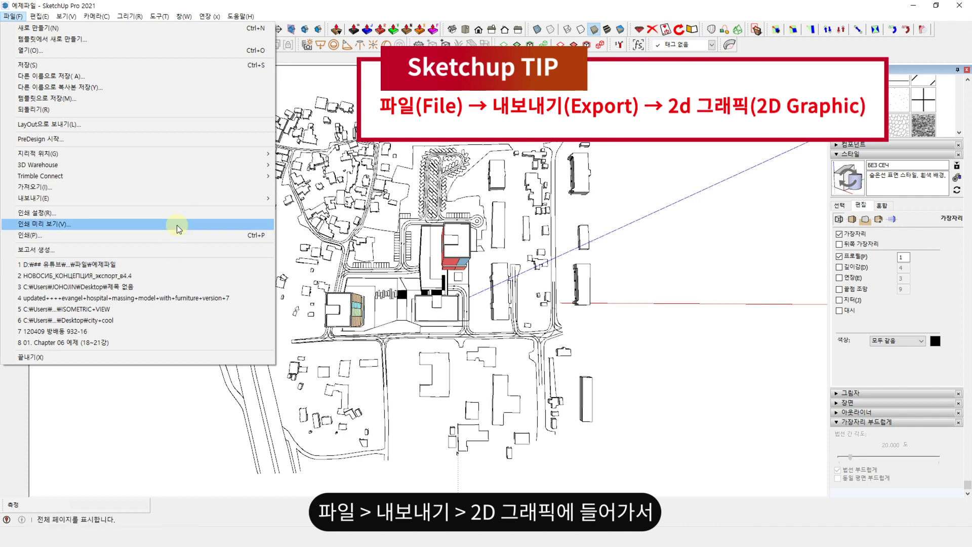
# Start a 2D graphic export of the site plan view and choose PDF (*.pdf) as the file type
pyautogui.moveTo(184, 156)
pyautogui.click(304, 163)
pyautogui.click(381, 180)
pyautogui.click(489, 298)
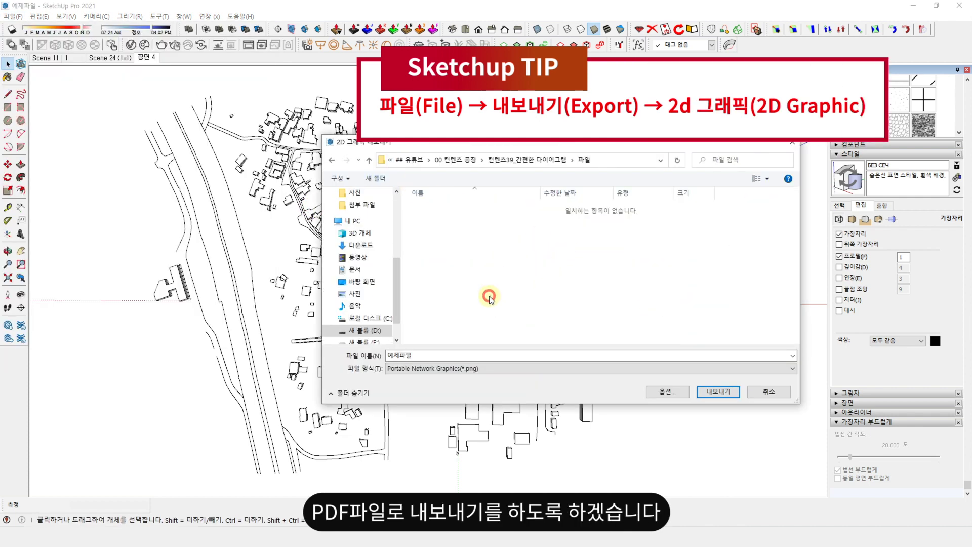
pyautogui.click(449, 368)
pyautogui.click(485, 381)
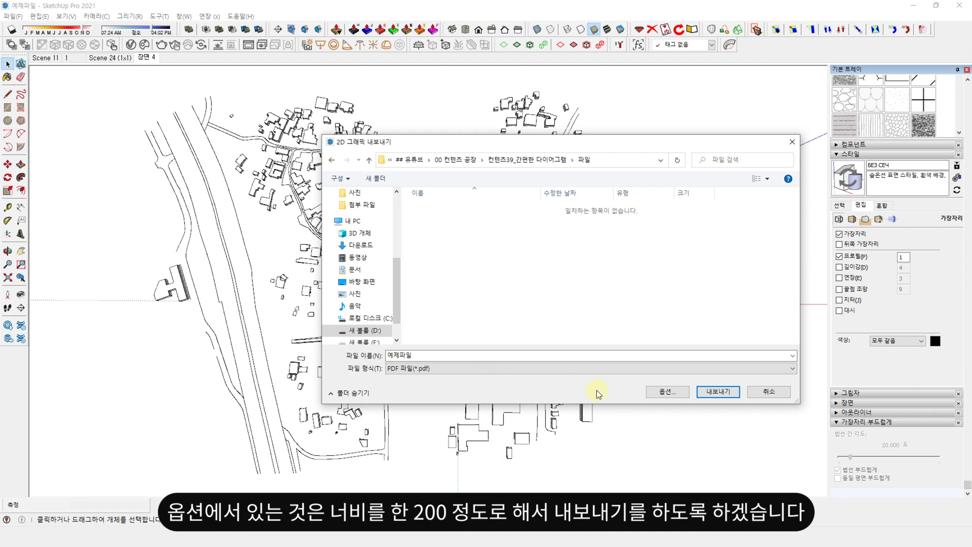
# Set the PDF export width to 200 mm and export the 예제파일 drawing
pyautogui.click(672, 391)
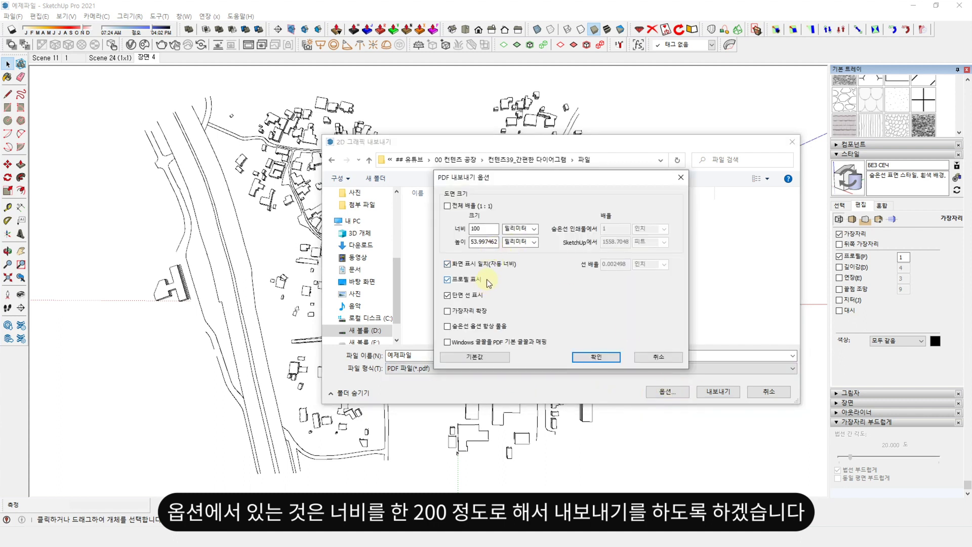
pyautogui.doubleClick(496, 230)
pyautogui.write('2')
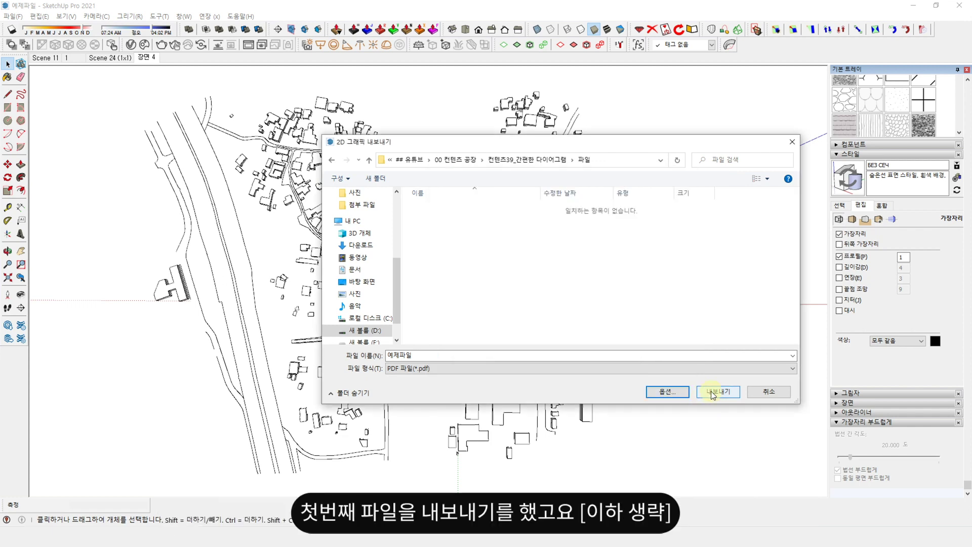
pyautogui.click(714, 391)
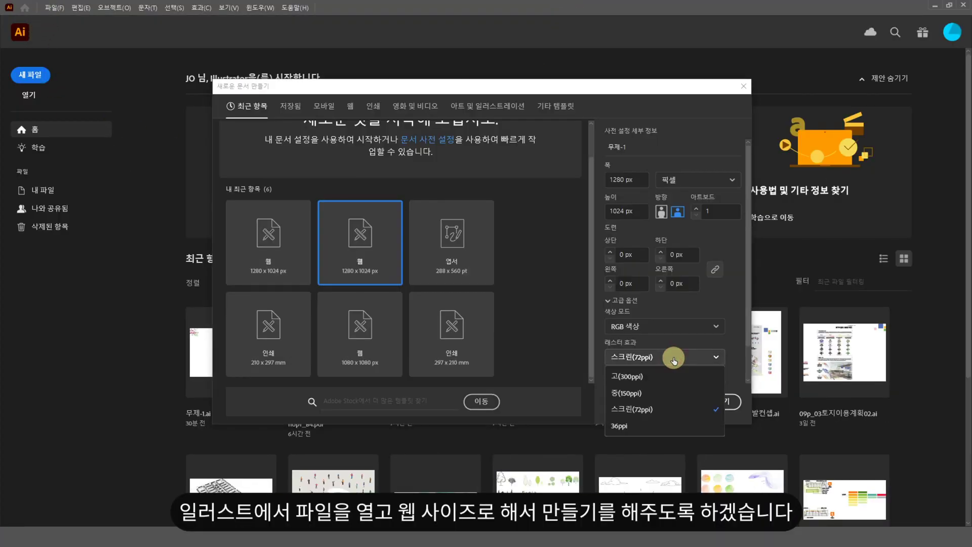
# In Illustrator, create a 1280 x 1024 px RGB web document with raster effects at medium (150 ppi)
pyautogui.click(662, 397)
pyautogui.click(685, 404)
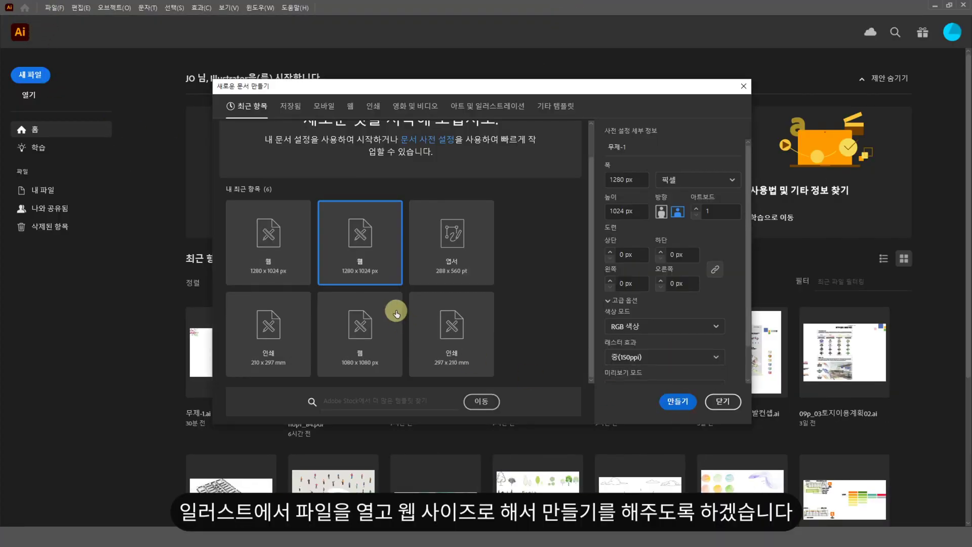
pyautogui.click(678, 402)
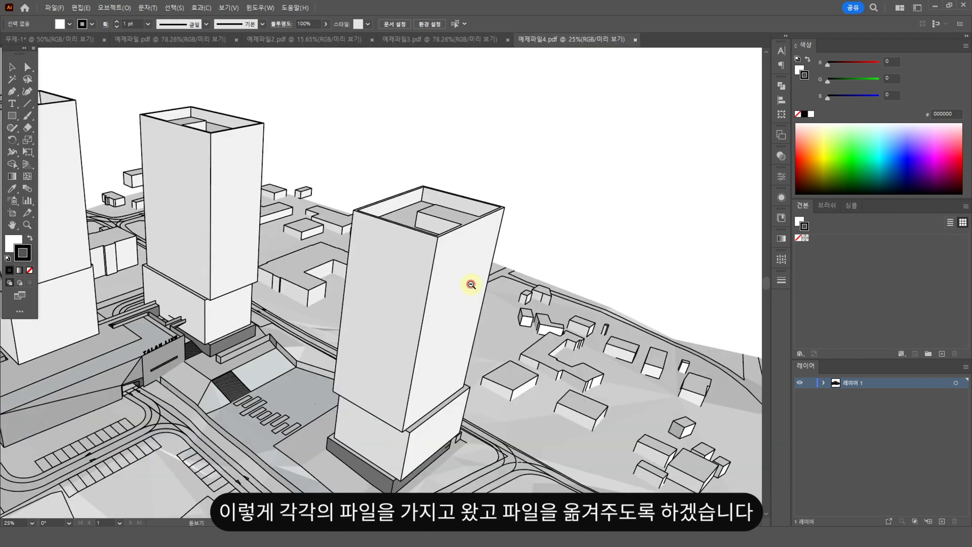
# Transfer all the site plan artwork from 예제파일.pdf into the new 무제-1 document
pyautogui.scroll(-4, 470, 282)
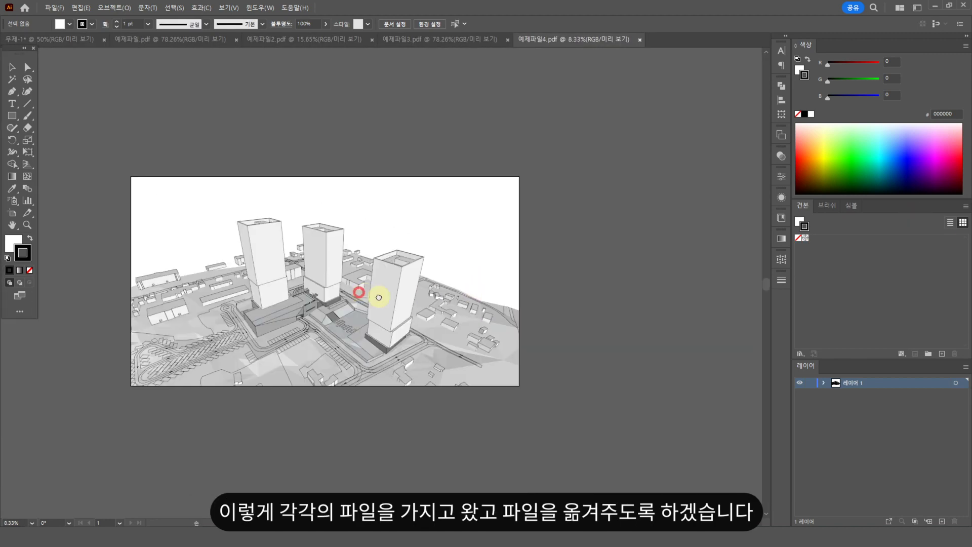
pyautogui.hotkey('ctrl', 'Tab')
pyautogui.hotkey('ctrl', 'a')
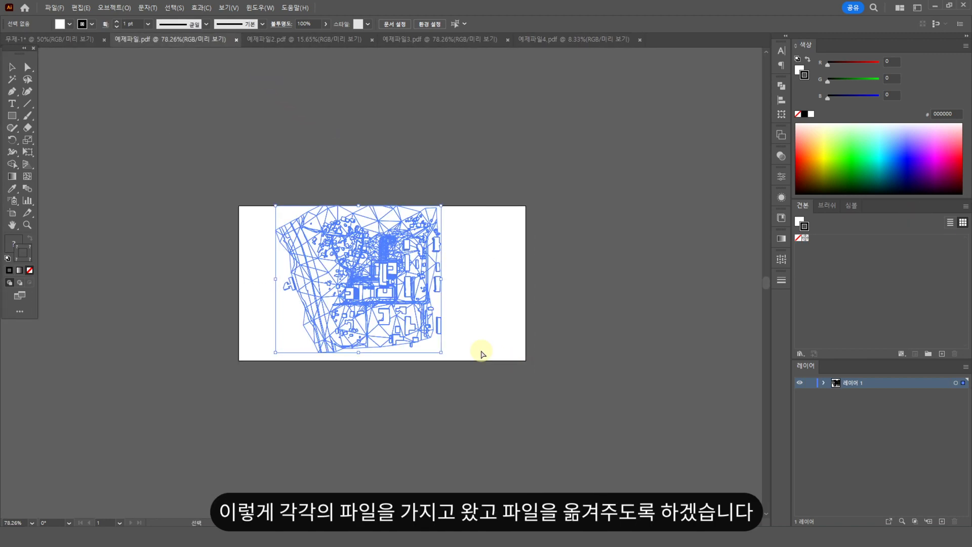
pyautogui.moveTo(388, 266); pyautogui.dragTo(102, 48)
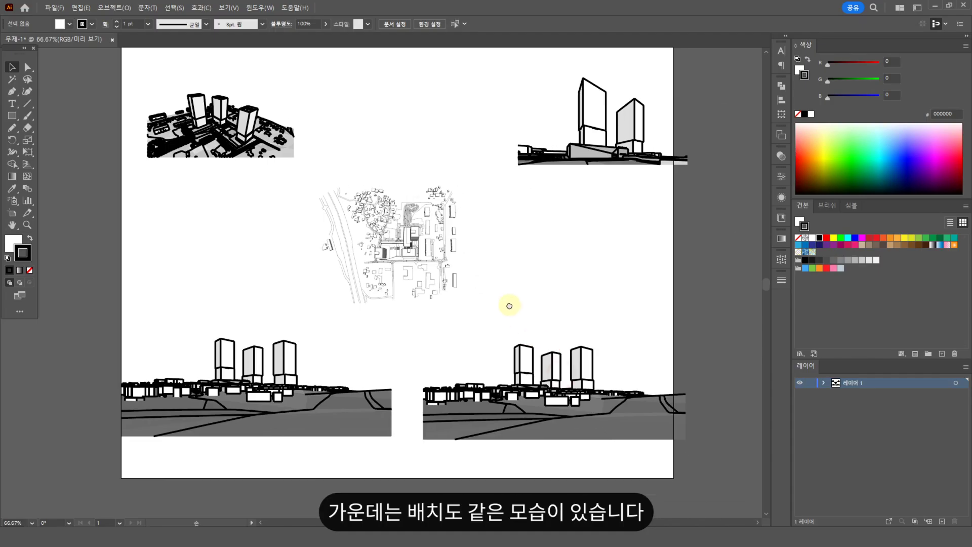
# Enlarge the site plan in the middle of the artboard proportionally
pyautogui.moveTo(506, 304); pyautogui.dragTo(519, 321)
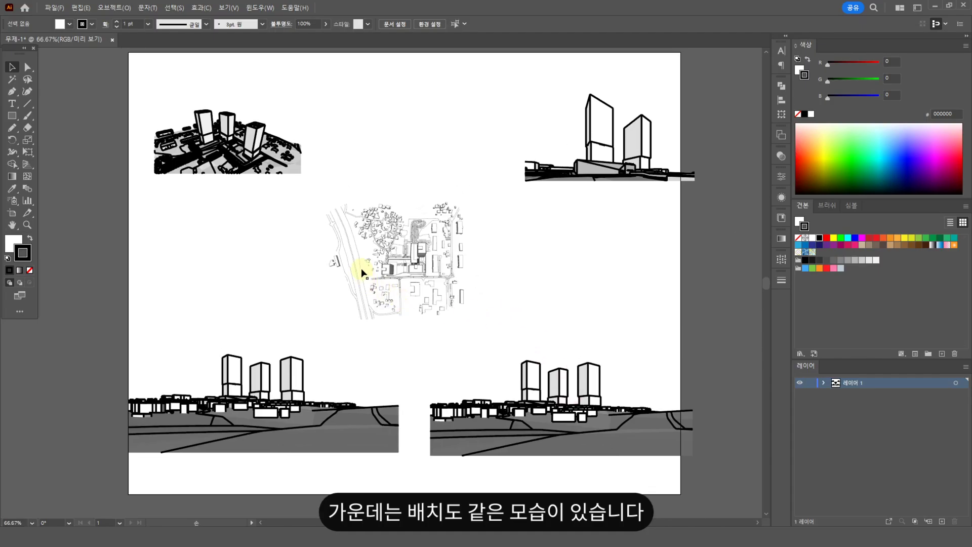
pyautogui.click(418, 276)
pyautogui.moveTo(463, 320); pyautogui.dragTo(530, 386)
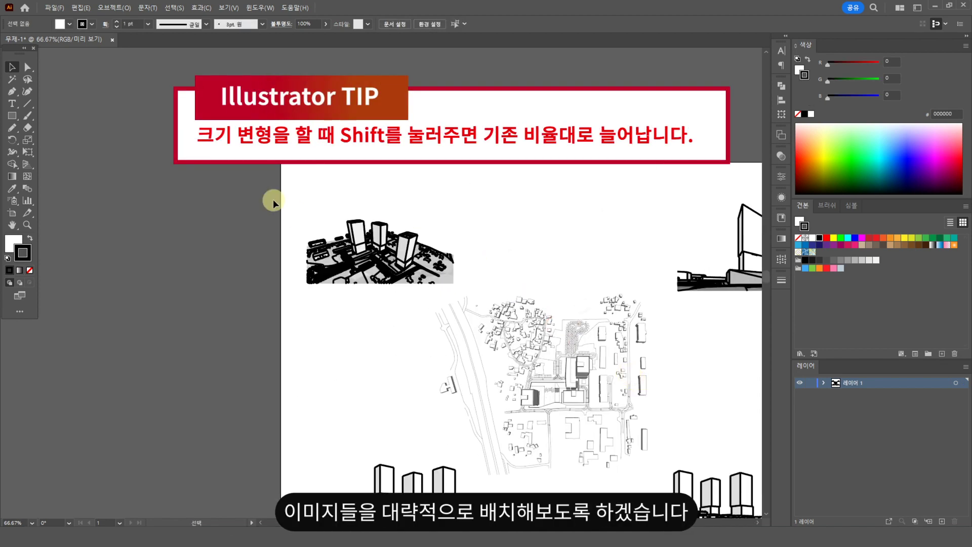
# Rearrange the views, placing the enlarged aerial view below the site plan and the skyline view in the artboard's upper-left corner
pyautogui.click(451, 286)
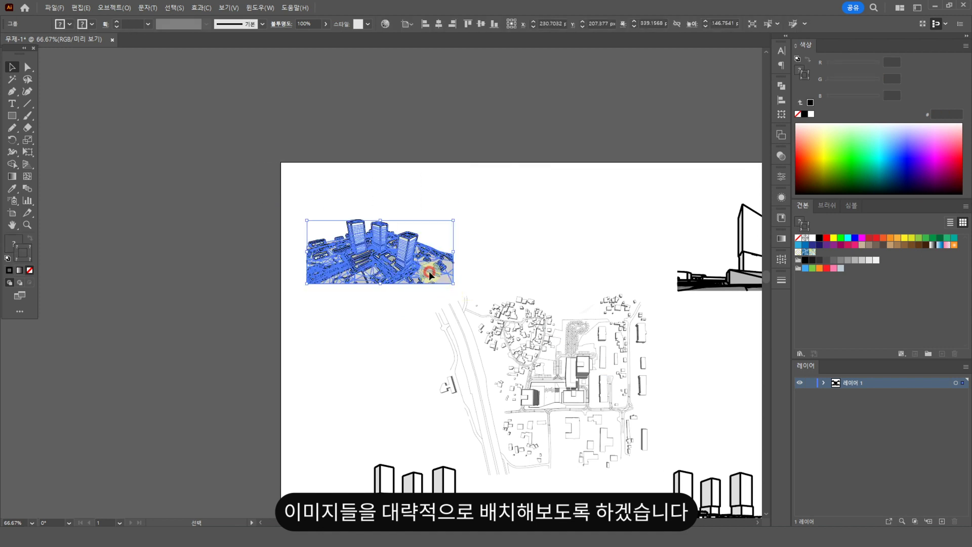
pyautogui.moveTo(431, 276); pyautogui.dragTo(421, 250)
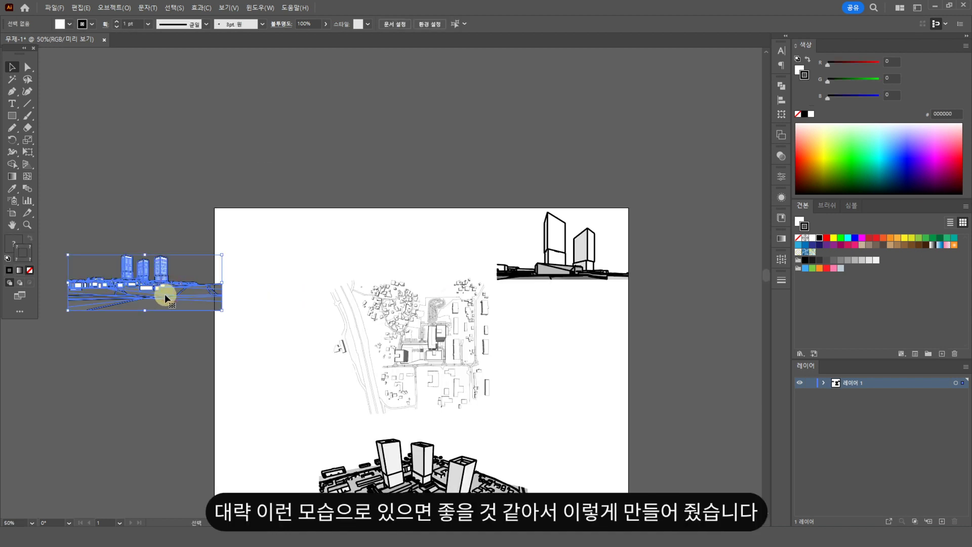
pyautogui.moveTo(162, 297); pyautogui.dragTo(304, 267)
pyautogui.moveTo(357, 385); pyautogui.dragTo(401, 308)
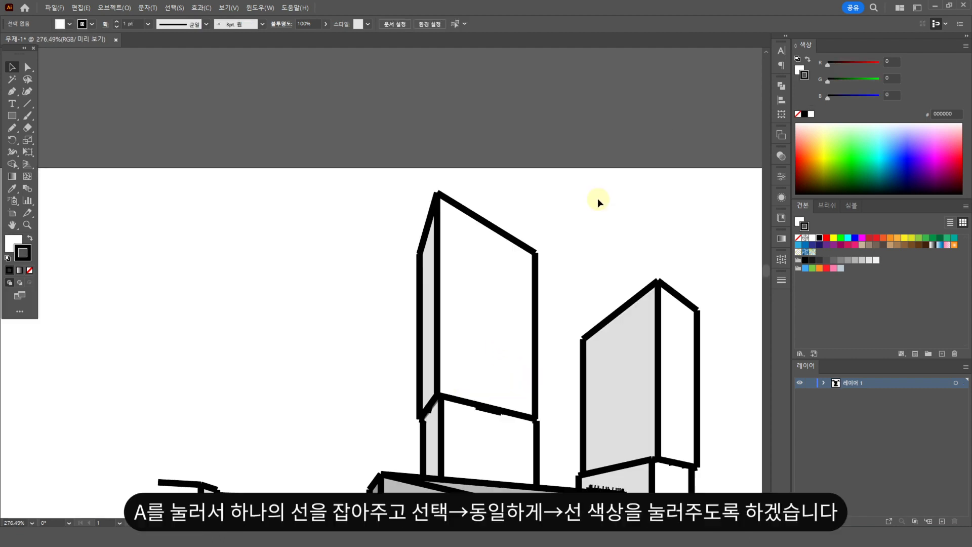
# Select every line sharing the black stroke colour of a tower edge and set the stroke weight to 0.2 pt
pyautogui.scroll(5, 597, 198)
pyautogui.press('a')
pyautogui.click(504, 233)
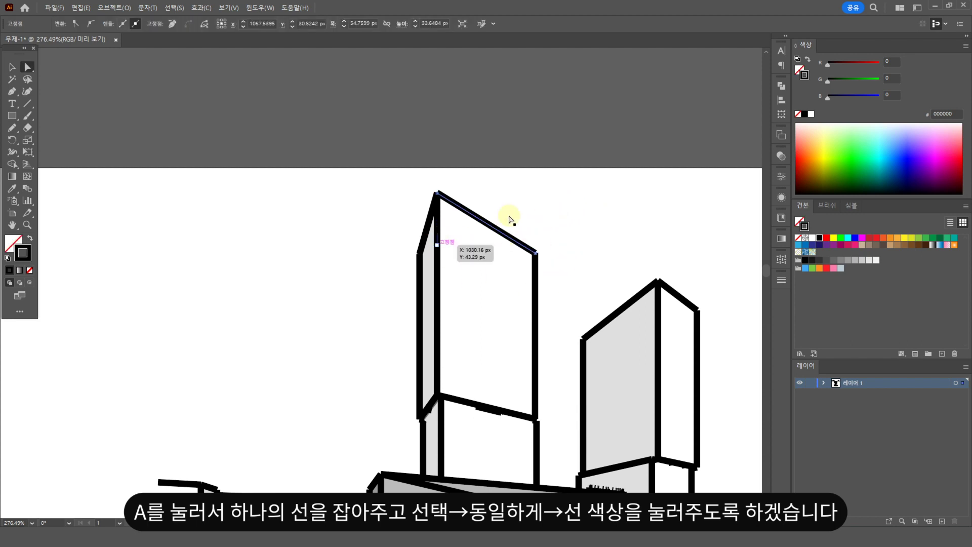
pyautogui.click(174, 8)
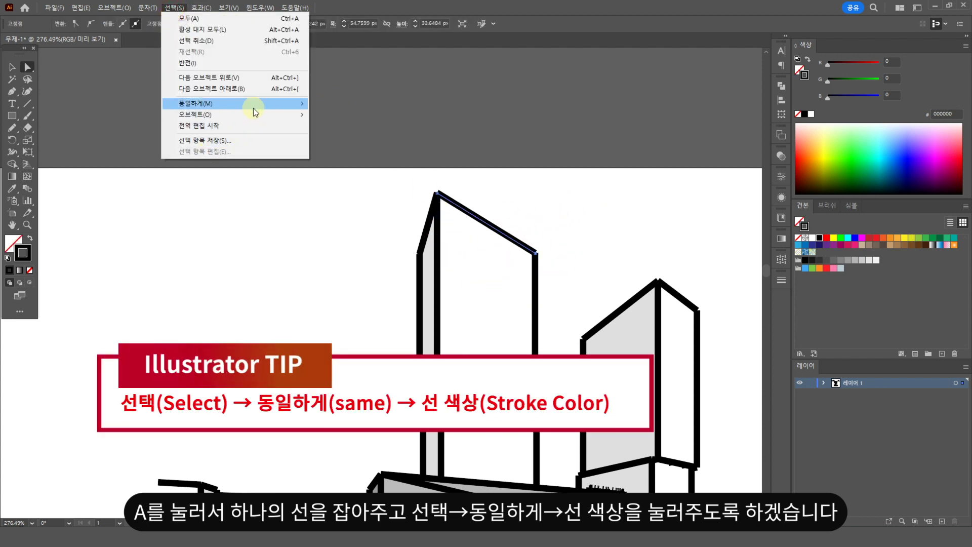
pyautogui.moveTo(253, 105)
pyautogui.click(354, 160)
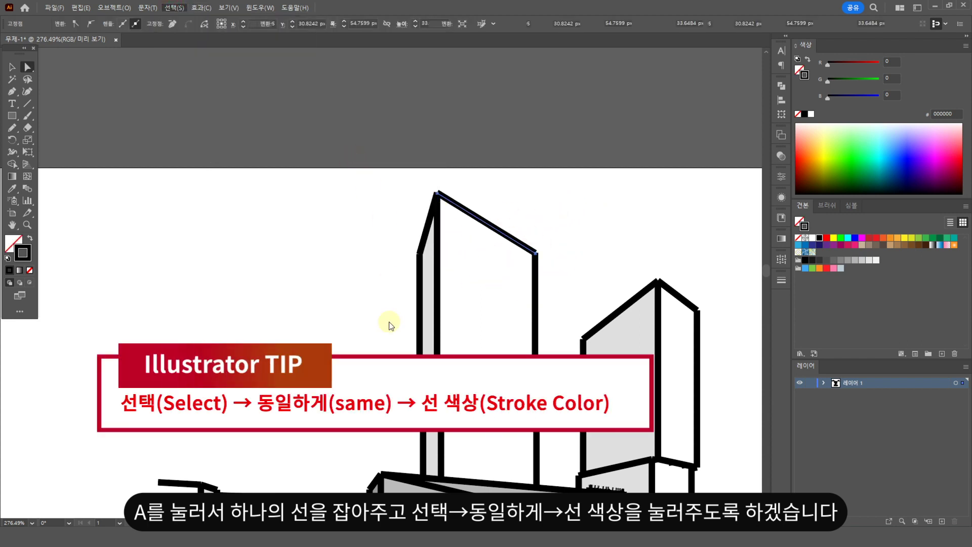
pyautogui.scroll(-5, 342, 317)
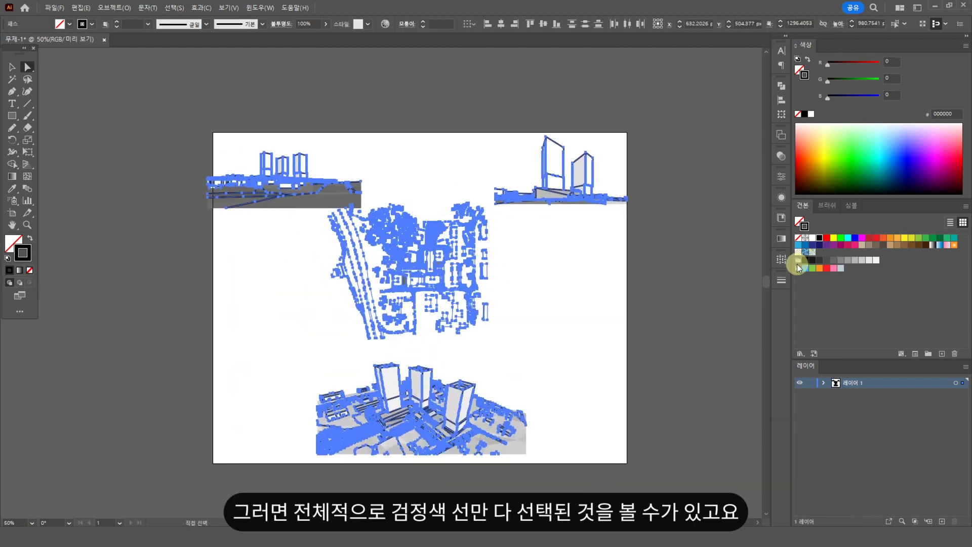
pyautogui.click(783, 280)
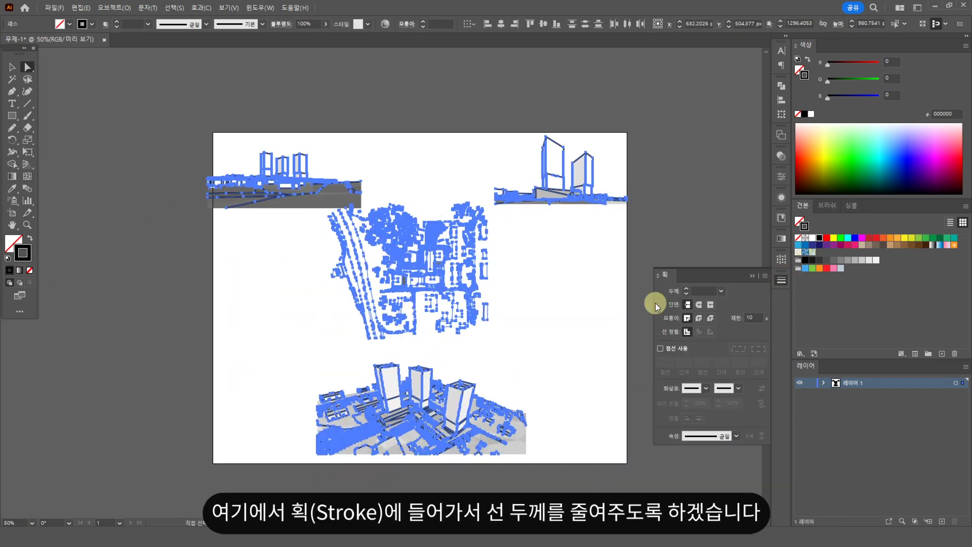
pyautogui.click(703, 293)
pyautogui.write('0.2')
pyautogui.press('Return')
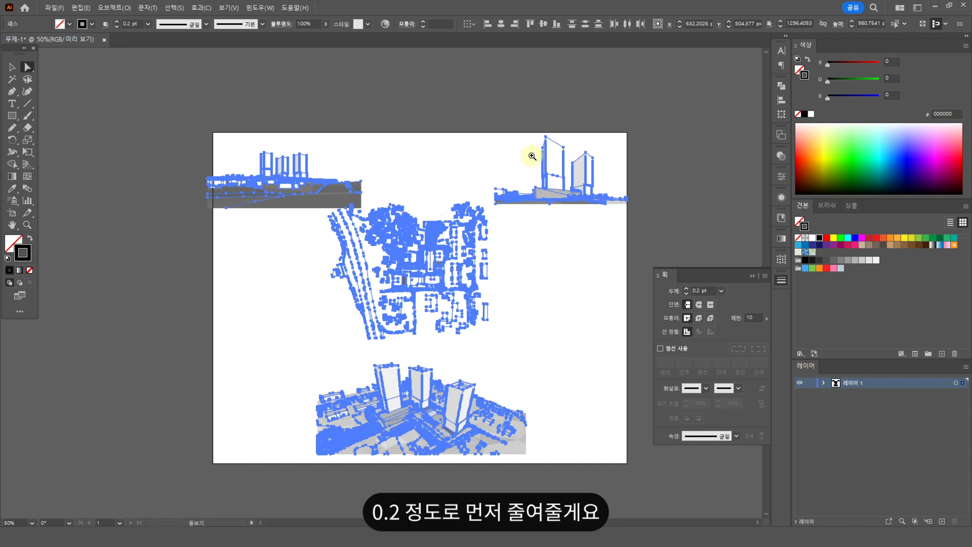
# Reselect the drawing's lines starting from a site plan line and set their stroke weight to 0.4 pt
pyautogui.click(586, 187)
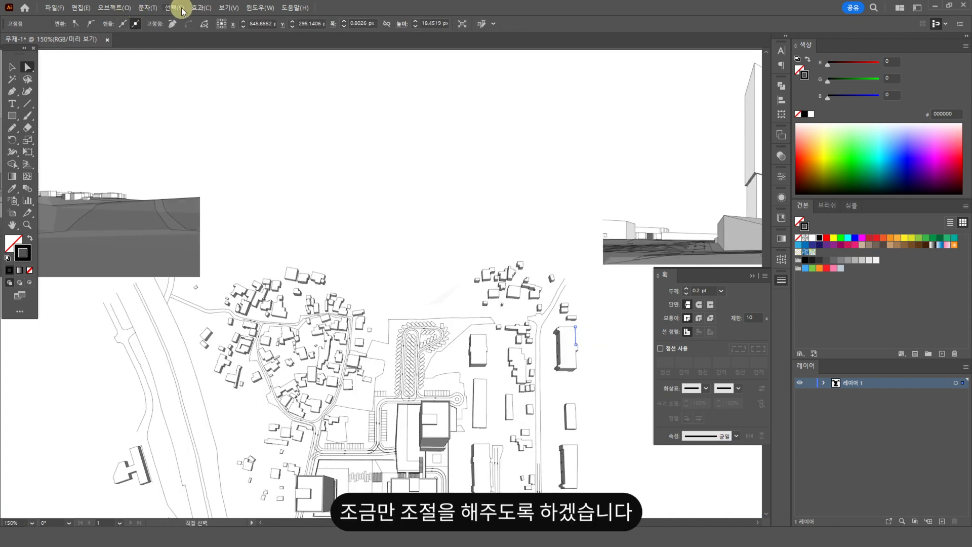
pyautogui.click(180, 7)
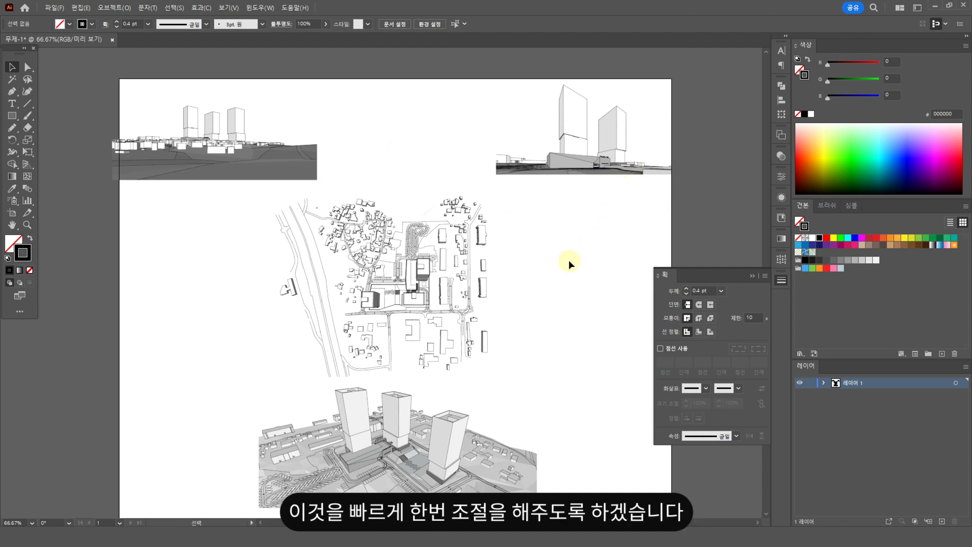
pyautogui.hotkey('ctrl', '-')
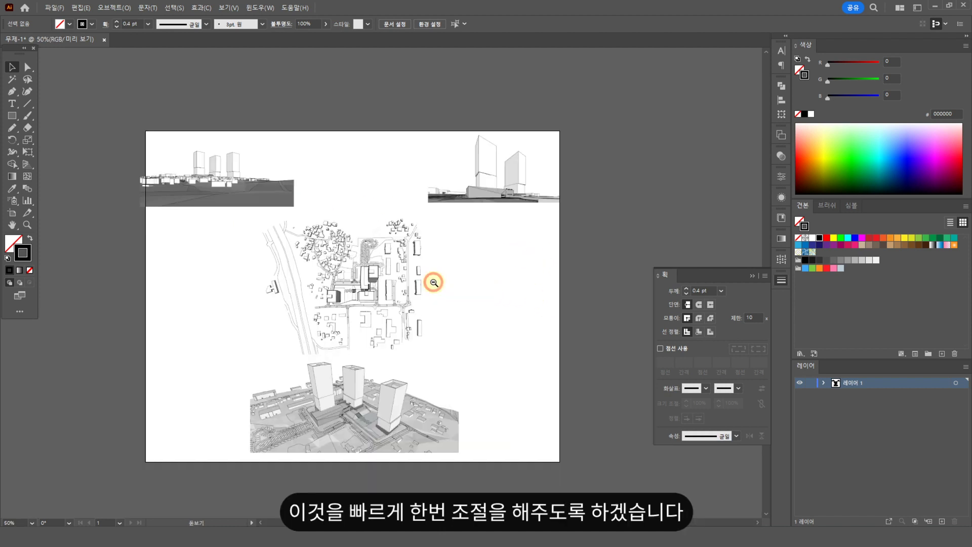
# Select all lines with the same stroke colour as a tower edge and cut them from the artwork
pyautogui.press('a')
pyautogui.click(586, 219)
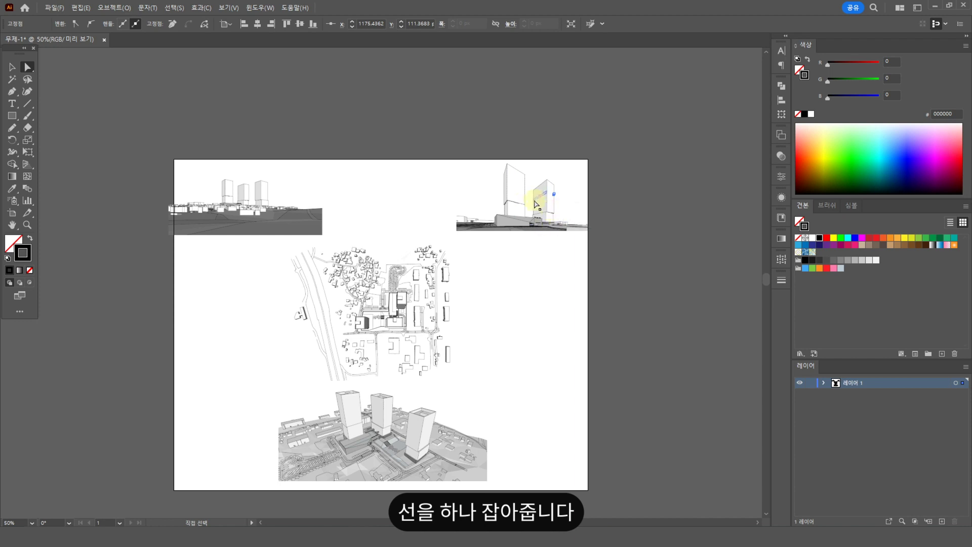
pyautogui.click(174, 8)
pyautogui.moveTo(267, 104)
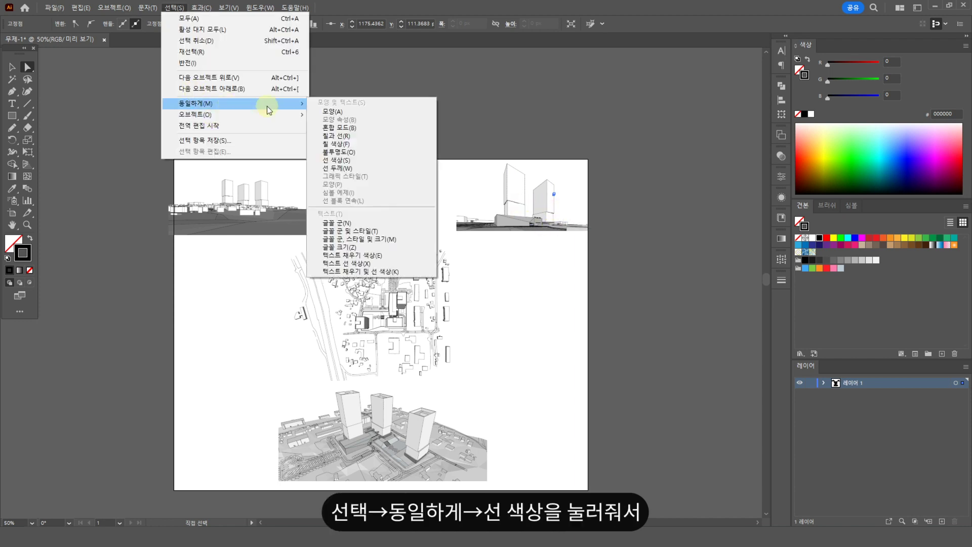
pyautogui.click(363, 162)
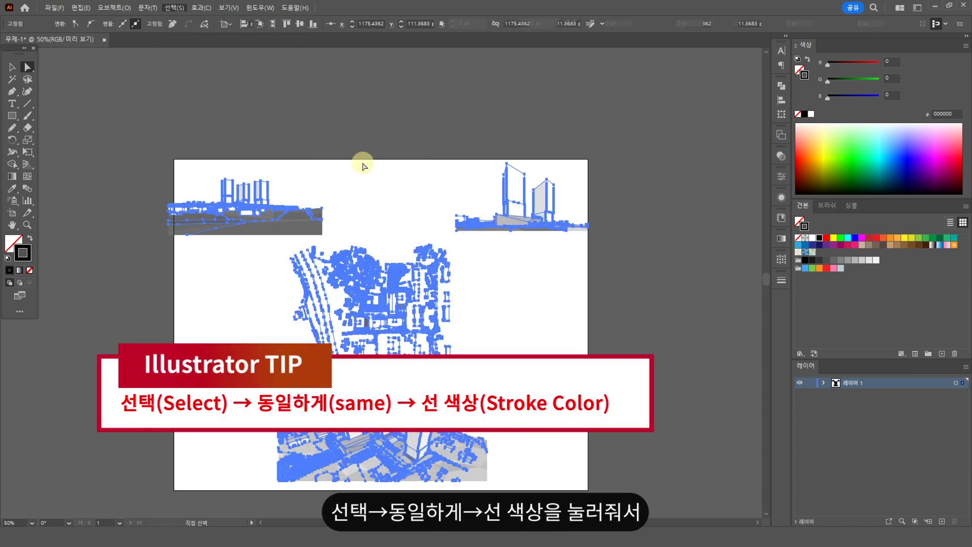
pyautogui.press('v')
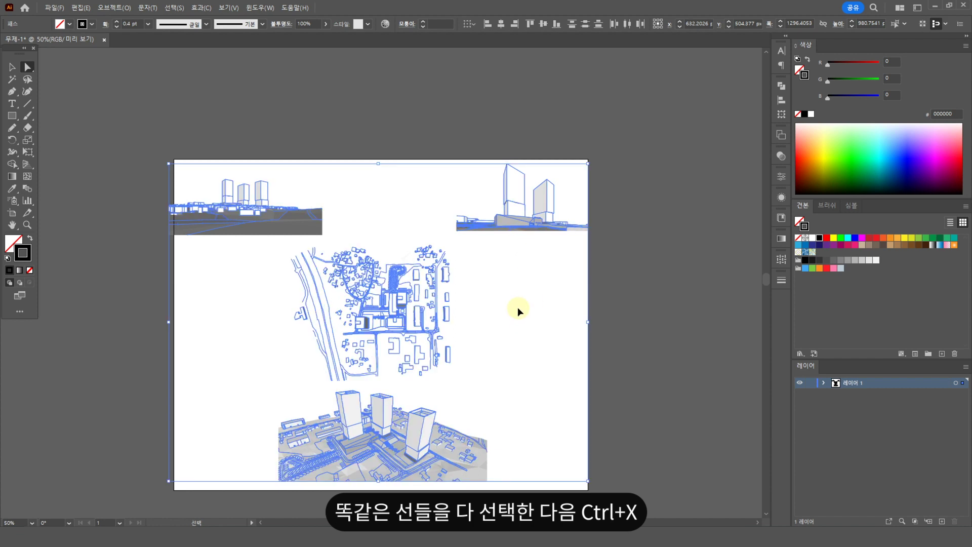
pyautogui.hotkey('ctrl', 'x')
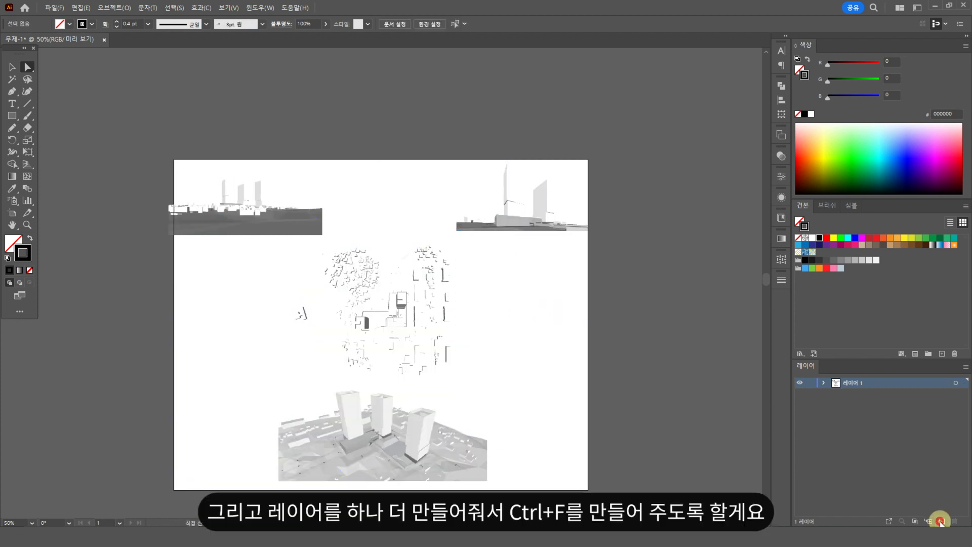
# Paste the cut lines in front at their original position on a new layer and hide that layer
pyautogui.click(942, 521)
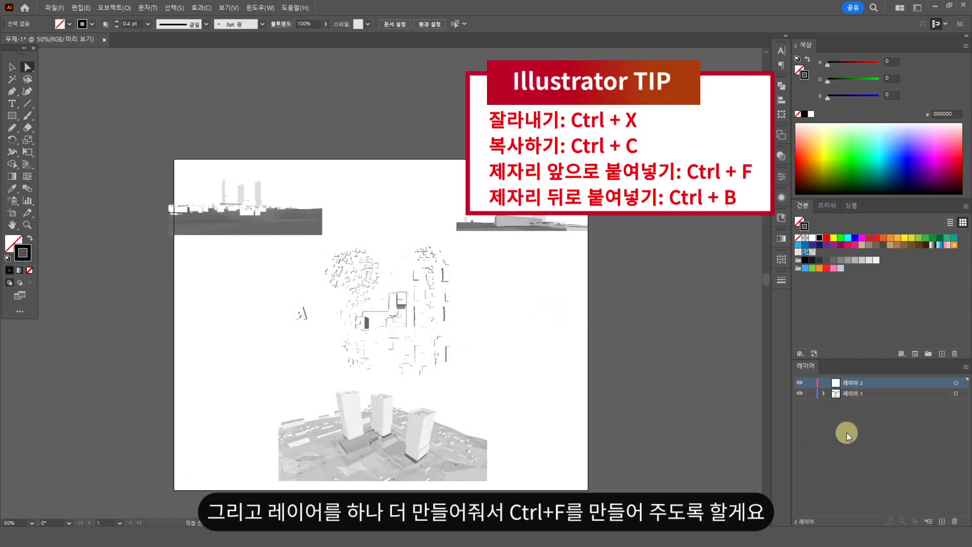
pyautogui.hotkey('ctrl', 'f')
pyautogui.click(800, 383)
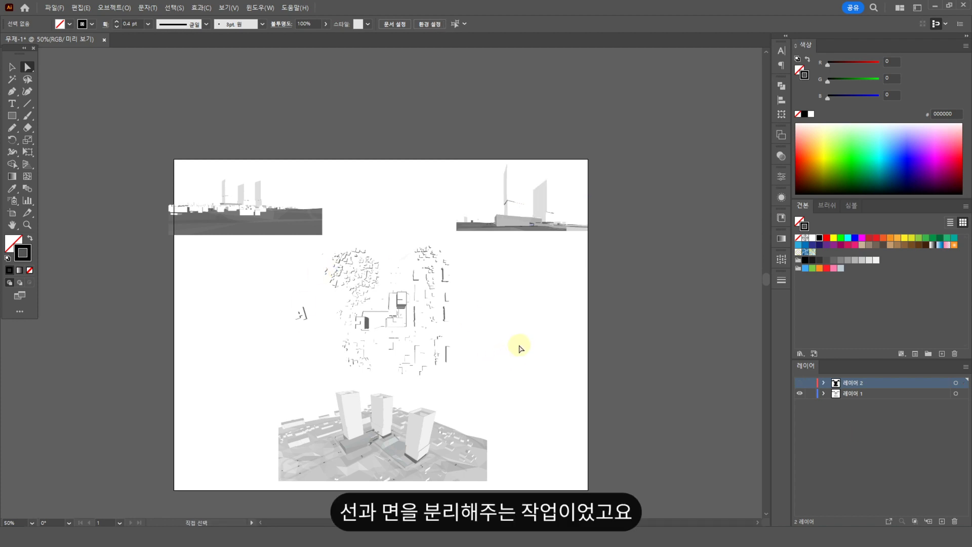
pyautogui.scroll(5, 434, 343)
pyautogui.moveTo(429, 341); pyautogui.dragTo(534, 406)
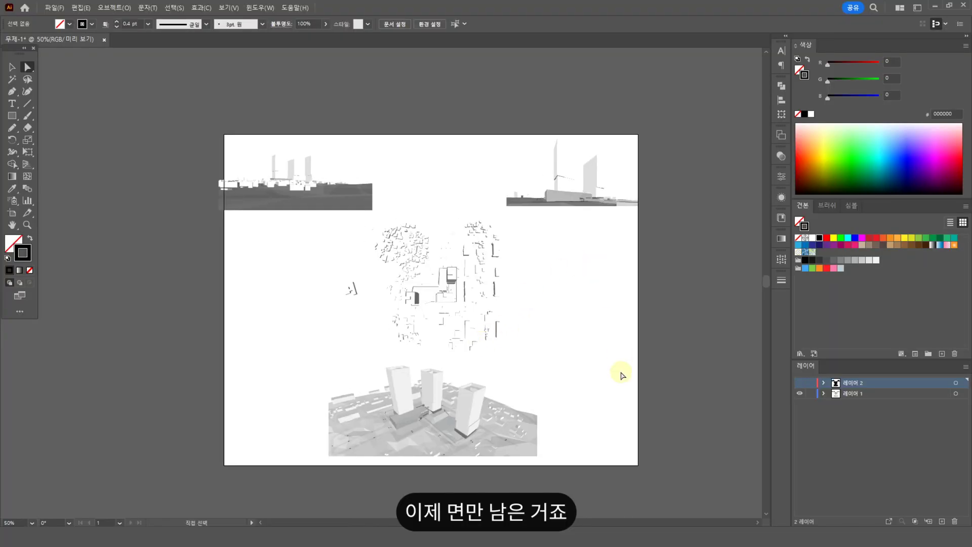
# Select all the face artwork and bring up the advanced Recolor Artwork options for it
pyautogui.press('v')
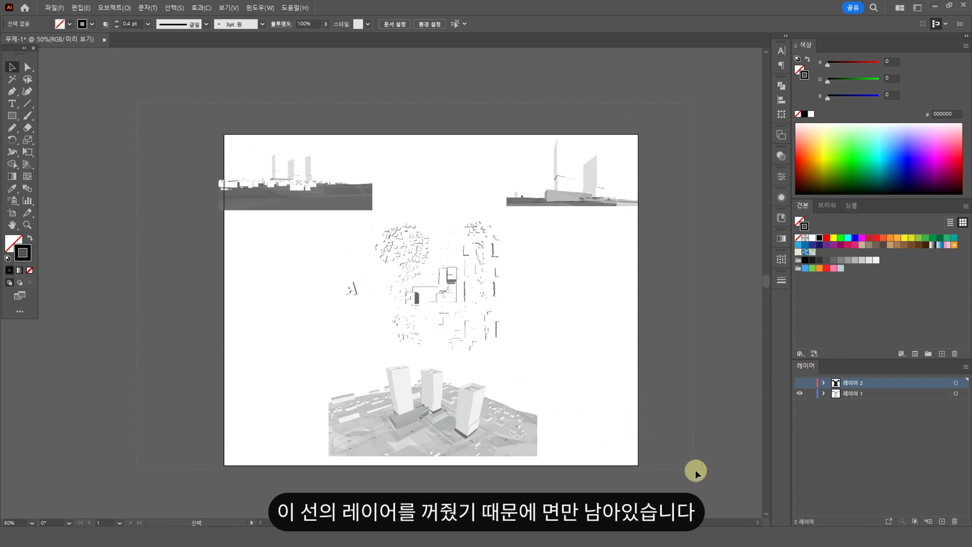
pyautogui.hotkey('ctrl', 'a')
pyautogui.click(80, 7)
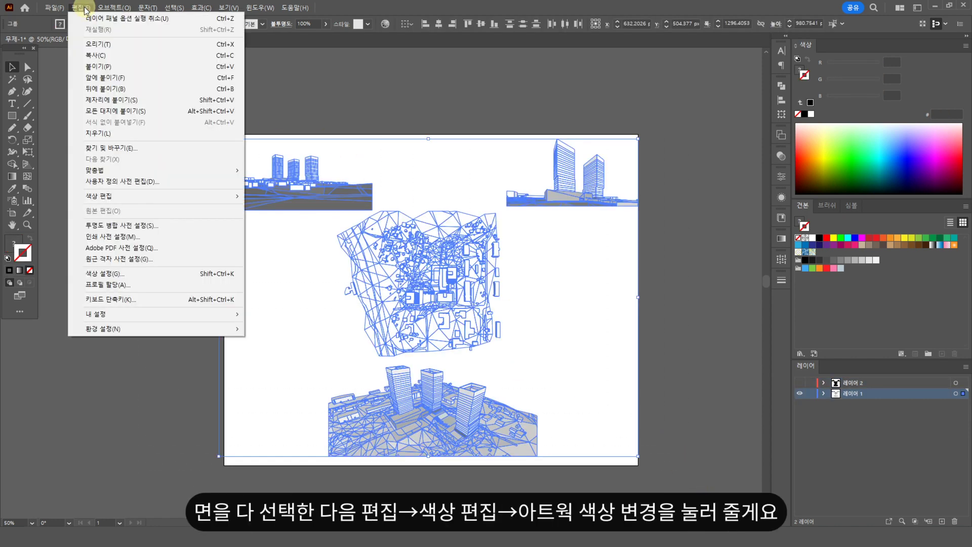
pyautogui.moveTo(223, 196)
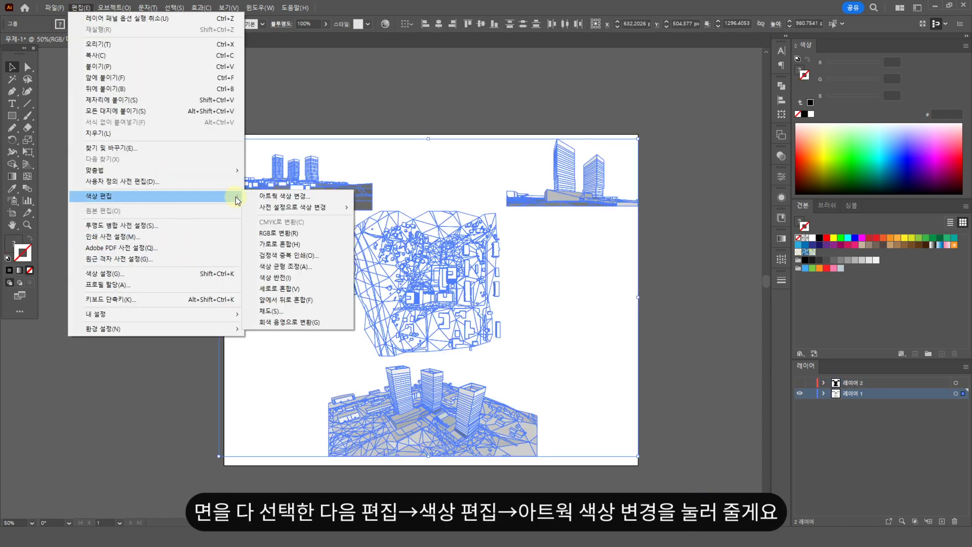
pyautogui.click(301, 198)
pyautogui.moveTo(485, 134); pyautogui.dragTo(676, 109)
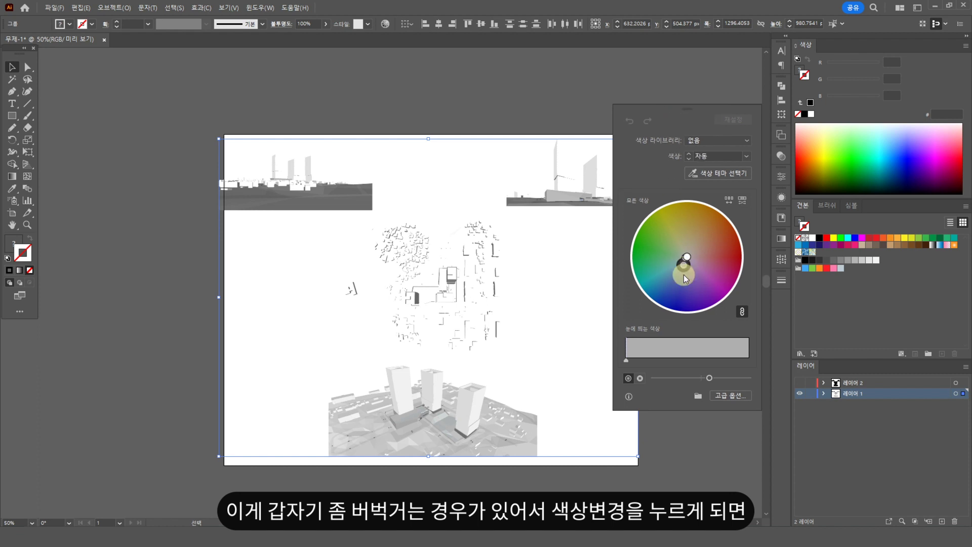
pyautogui.click(730, 410)
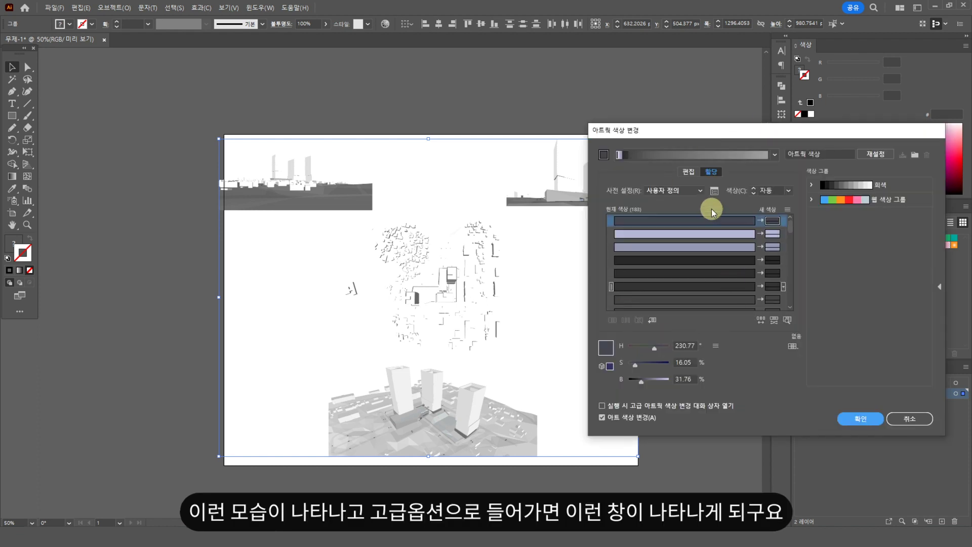
# Try several colour harmony rules on the faces: Monochromatic, a teal-and-yellow palette, and a blue-and-brown palette
pyautogui.click(701, 190)
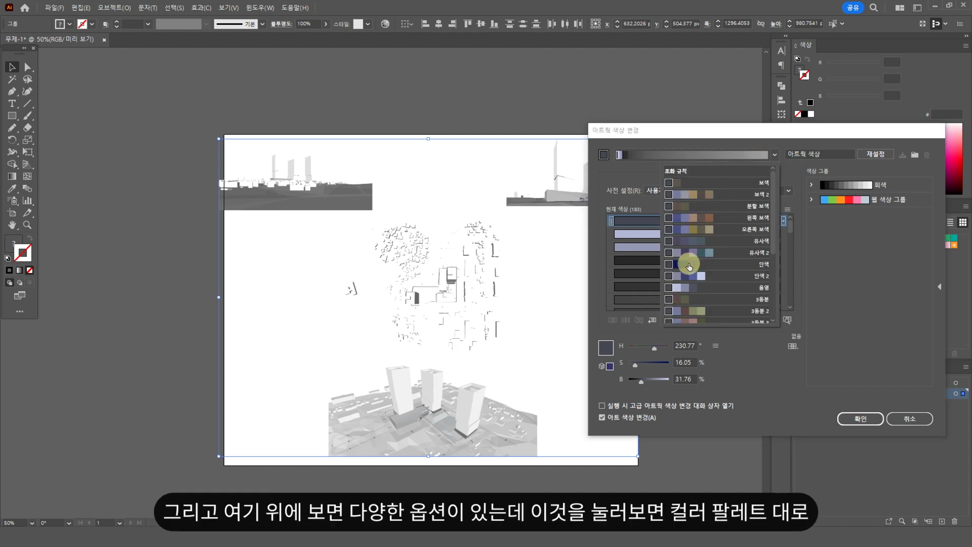
pyautogui.click(690, 265)
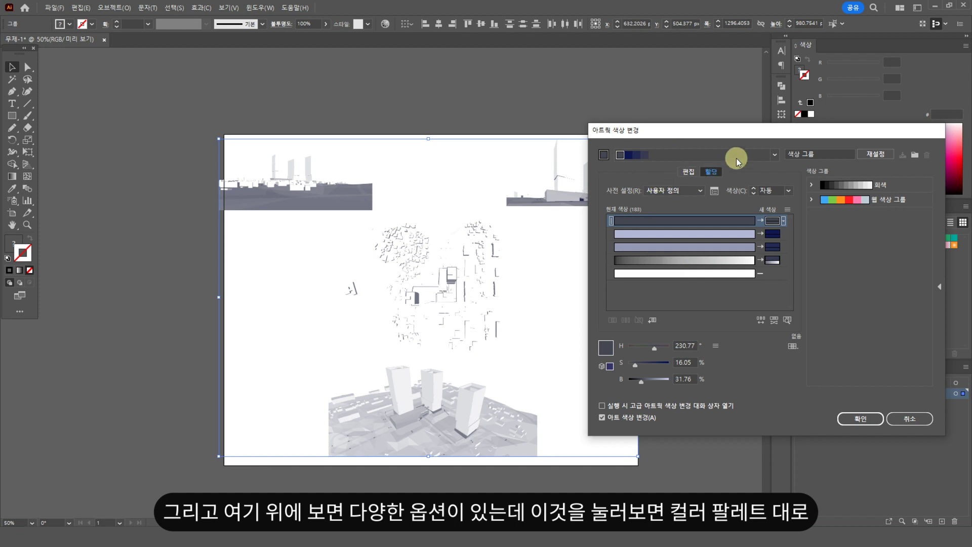
pyautogui.click(737, 158)
pyautogui.click(690, 279)
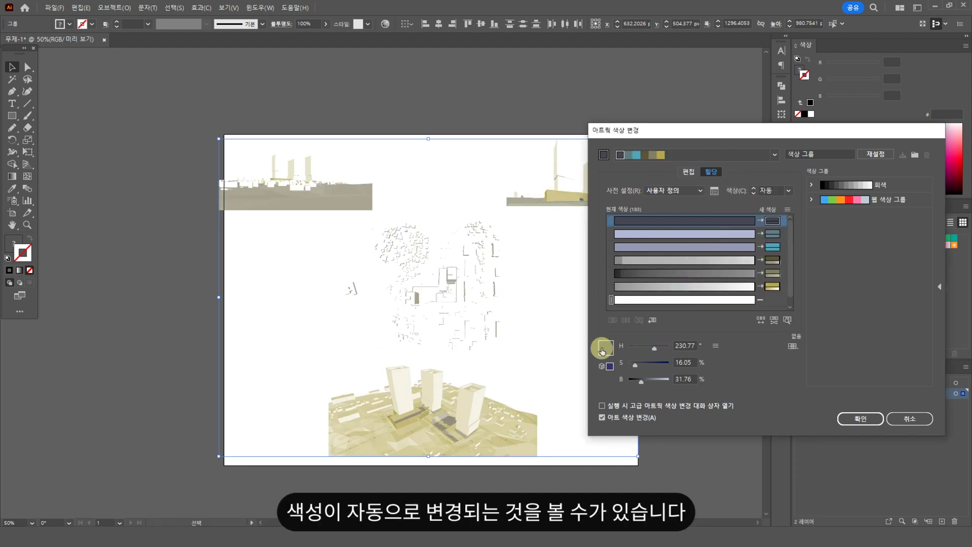
pyautogui.click(775, 154)
pyautogui.moveTo(775, 260); pyautogui.dragTo(784, 223)
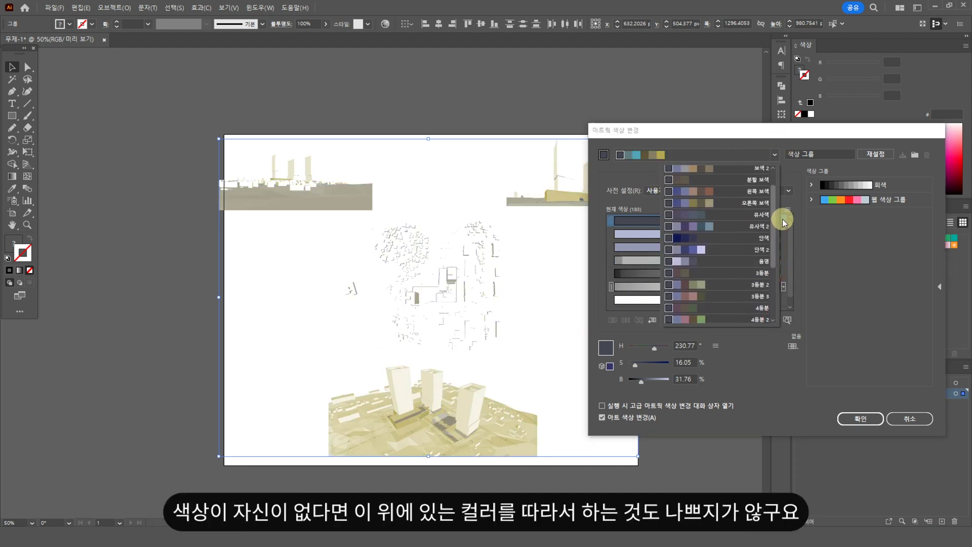
pyautogui.scroll(1, 714, 220)
pyautogui.click(699, 211)
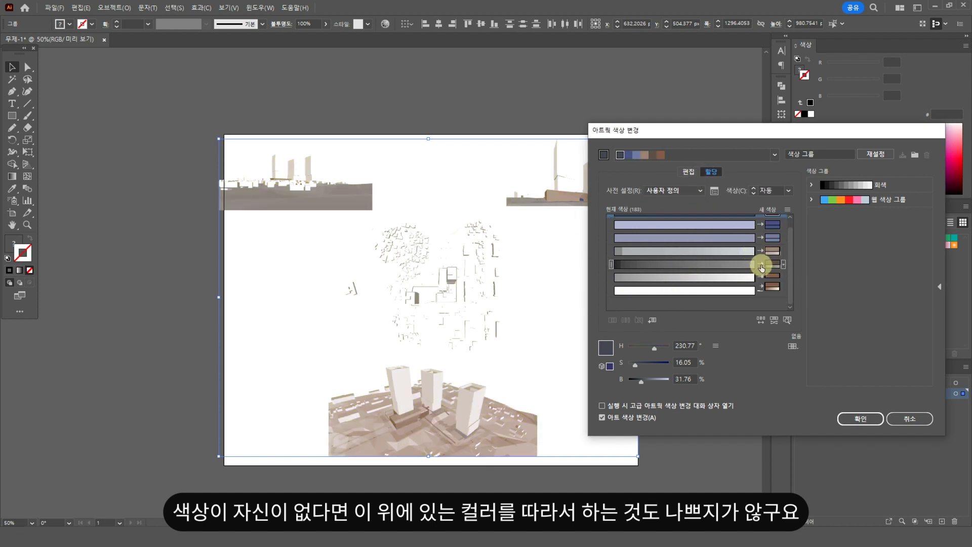
# Limit the recoloured faces to 2 colours, and raise the number of colours to 3
pyautogui.click(753, 187)
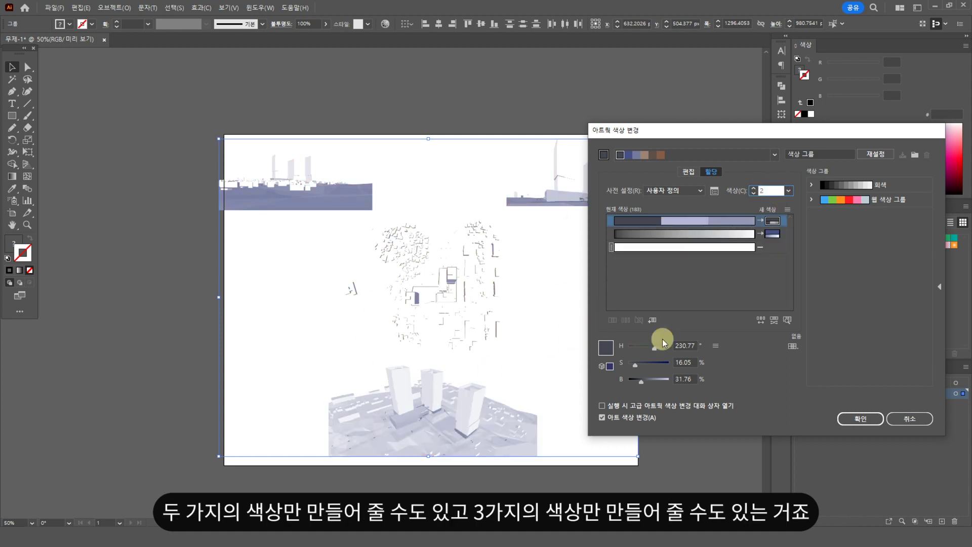
pyautogui.click(755, 188)
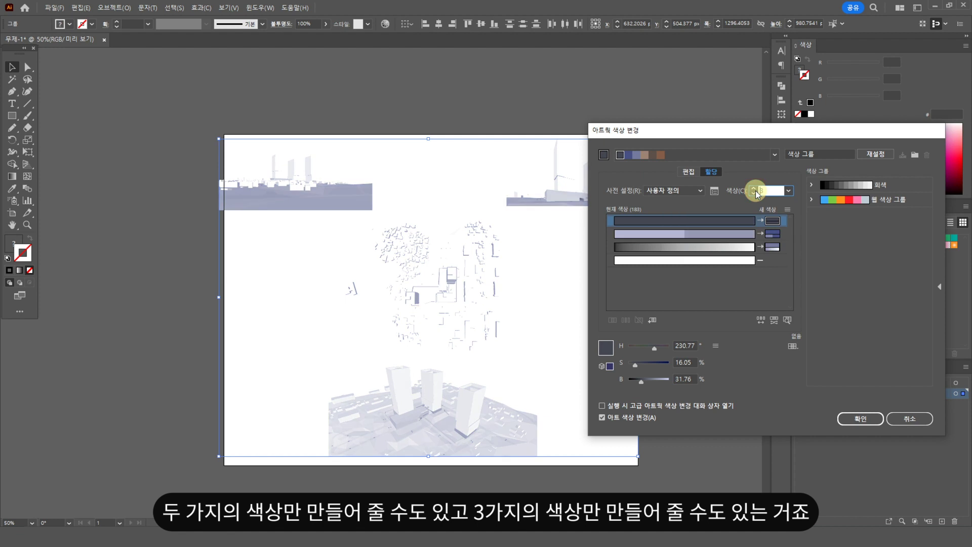
pyautogui.click(755, 189)
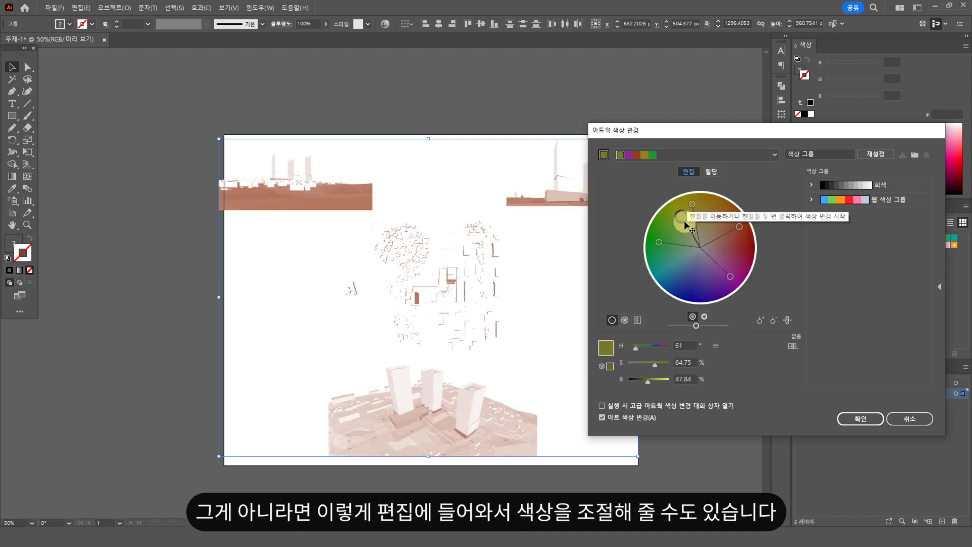
# Try other hues by moving the harmony handles around the colour wheel, and check the colour assignments
pyautogui.moveTo(683, 216); pyautogui.dragTo(713, 273)
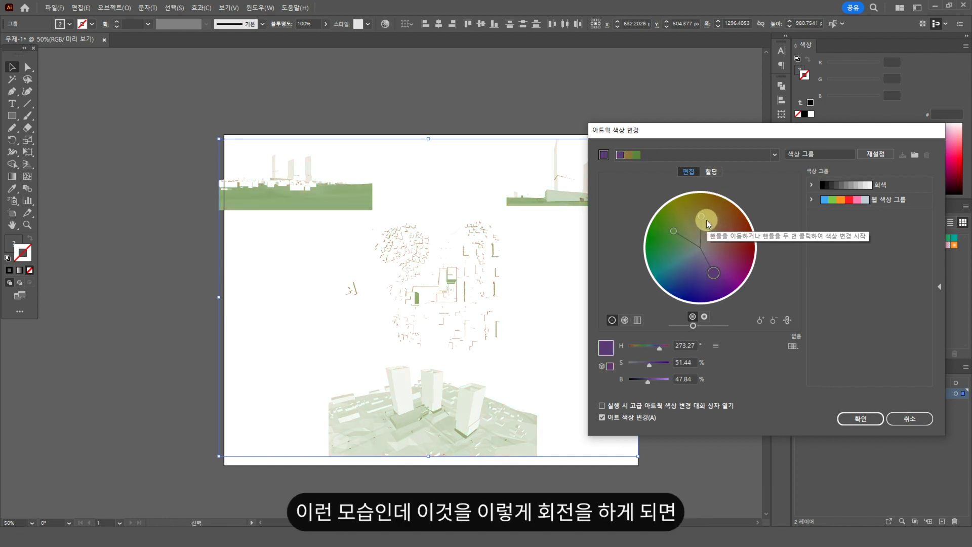
pyautogui.moveTo(702, 217); pyautogui.dragTo(719, 227)
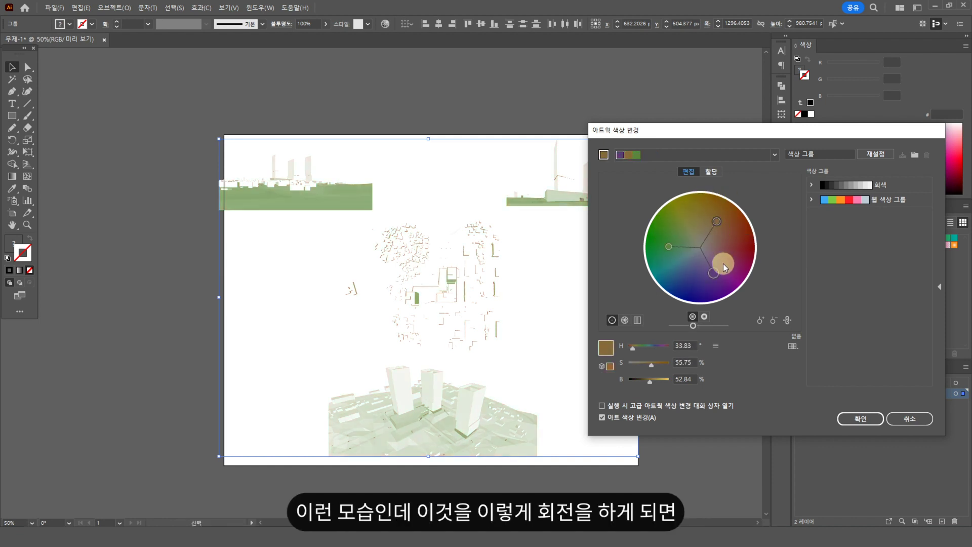
pyautogui.moveTo(714, 273); pyautogui.dragTo(678, 250)
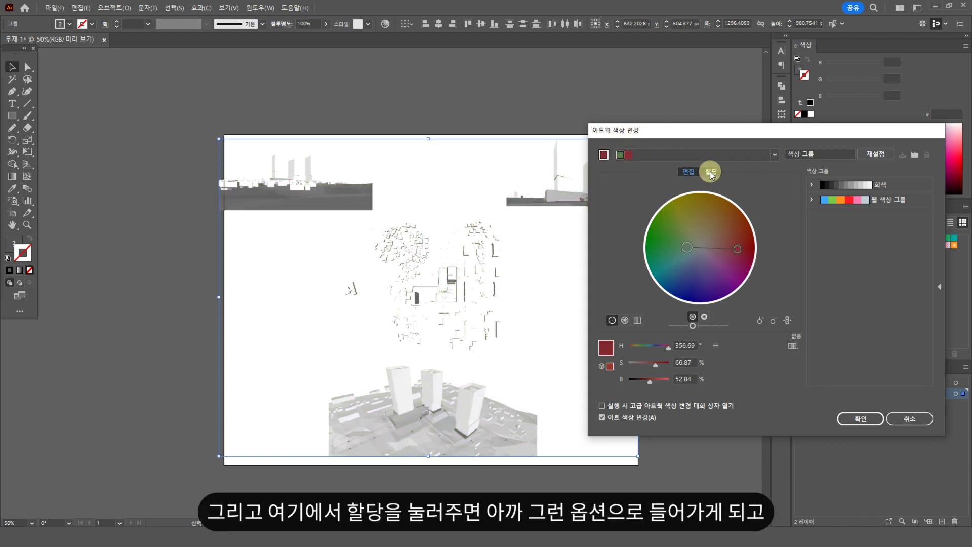
pyautogui.click(711, 172)
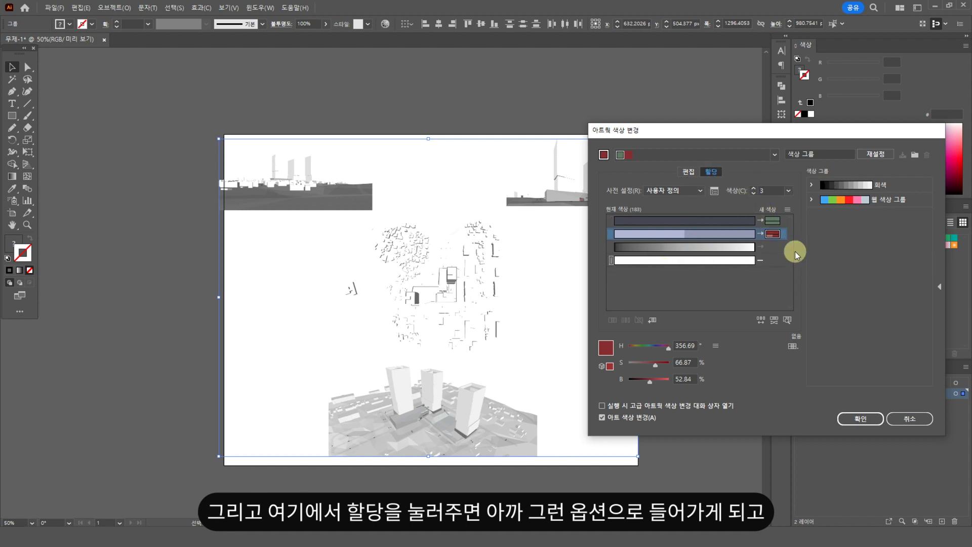
# Shift a handle on the colour wheel, choose the brown, red, olive and blue harmony rule, and apply the recolouring to the faces
pyautogui.click(687, 172)
pyautogui.moveTo(681, 237)
pyautogui.mouseDown()
pyautogui.moveTo(680, 224)
pyautogui.moveTo(691, 234)
pyautogui.moveTo(716, 228)
pyautogui.mouseUp()
pyautogui.click(773, 155)
pyautogui.click(755, 289)
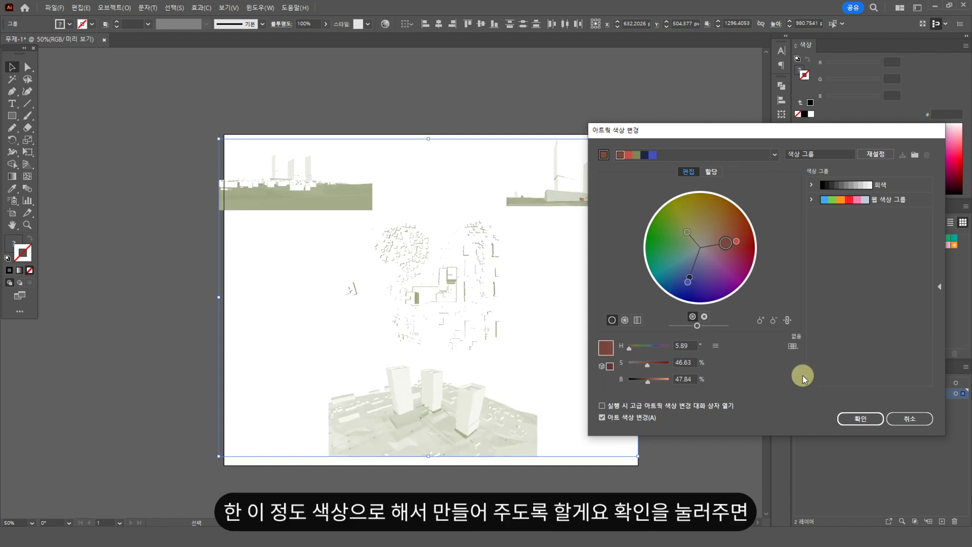
pyautogui.click(871, 423)
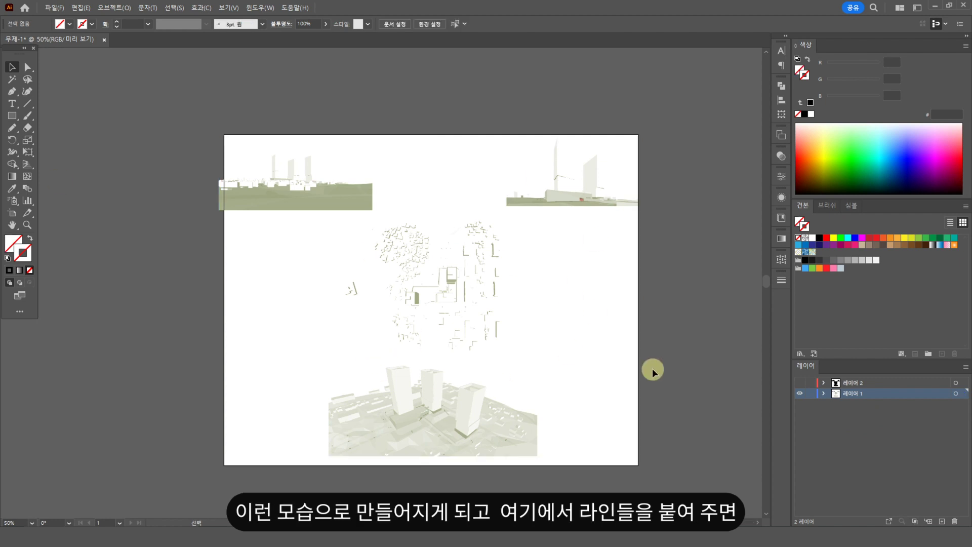
# Show the hidden line layer, select all its lines and set their stroke colour to dark green (RGB 9, 66, 43)
pyautogui.click(801, 384)
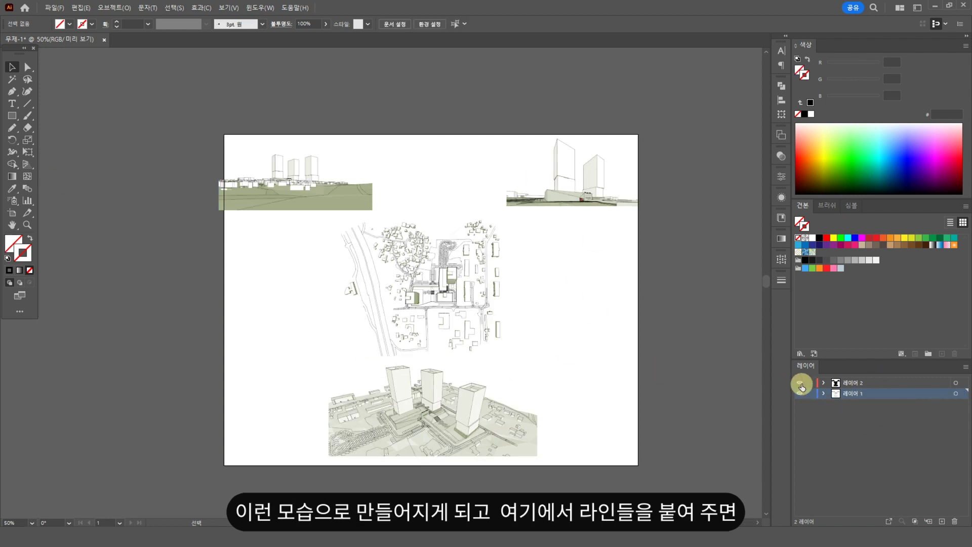
pyautogui.scroll(2, 573, 324)
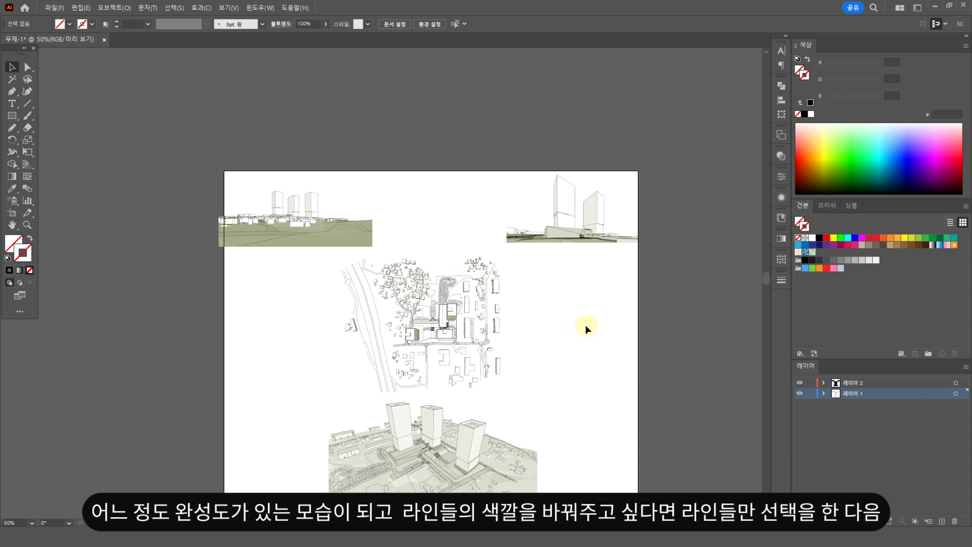
pyautogui.click(957, 383)
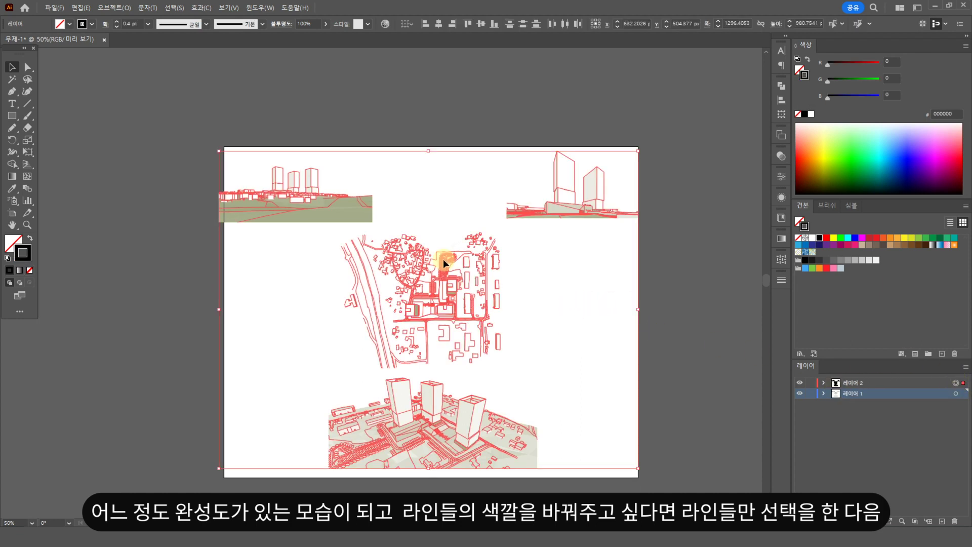
pyautogui.doubleClick(24, 252)
pyautogui.moveTo(661, 217); pyautogui.dragTo(659, 276)
pyautogui.click(784, 185)
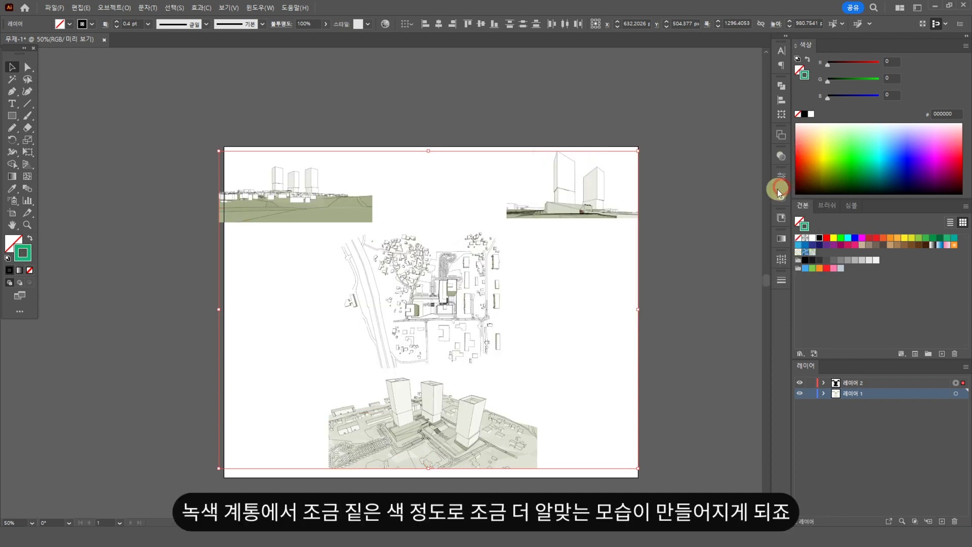
pyautogui.scroll(-1, 504, 347)
pyautogui.click(503, 347)
# Select the lines and faces of the two-tower view and group them together
pyautogui.scroll(3, 397, 370)
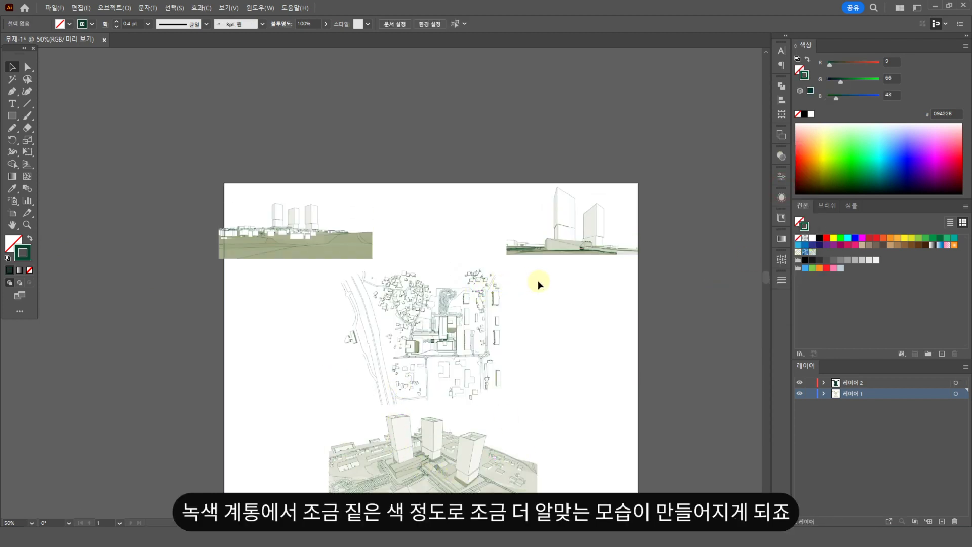
pyautogui.moveTo(579, 285); pyautogui.dragTo(589, 178)
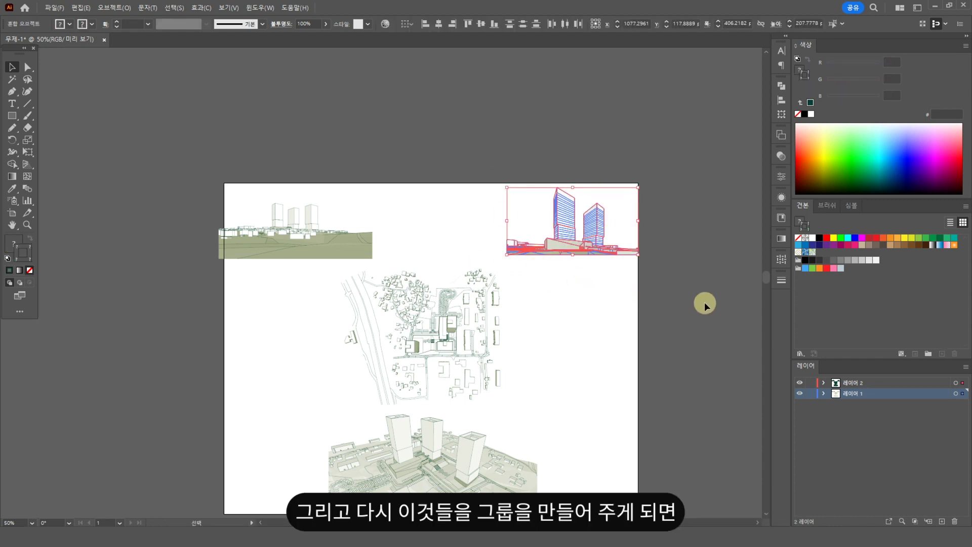
pyautogui.press('a')
pyautogui.press('v')
# Group the lines and faces of each remaining drawing: the three-tower elevation, the site plan and the aerial view
pyautogui.click(126, 150)
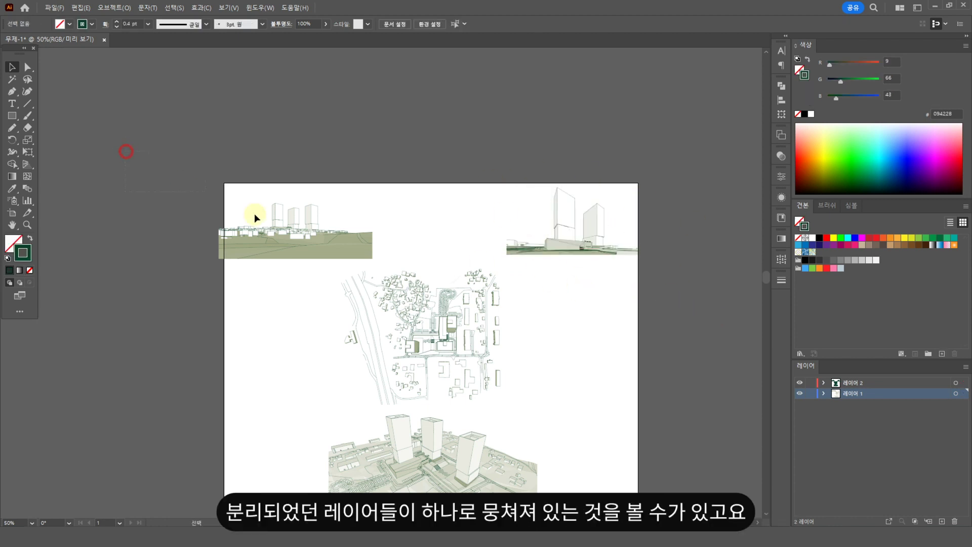
pyautogui.click(381, 261)
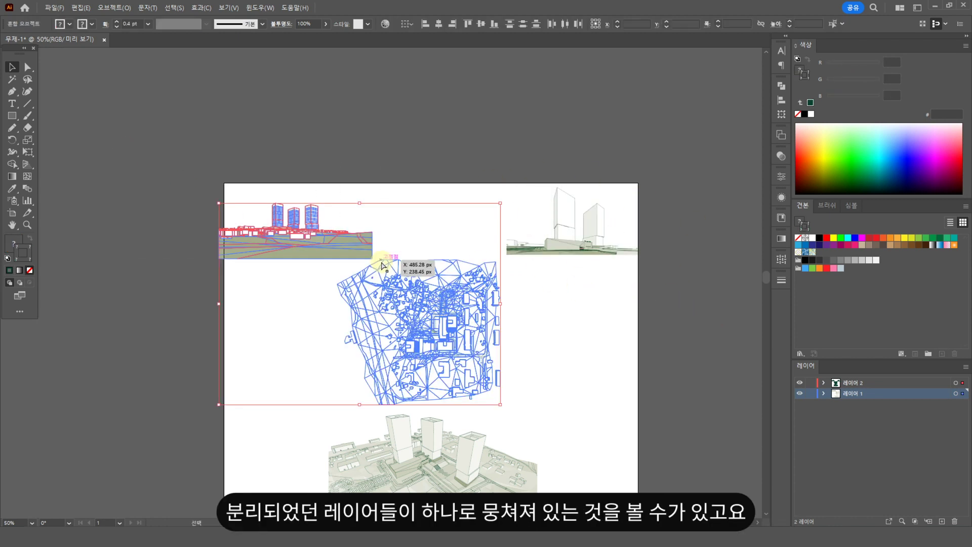
pyautogui.click(279, 285)
pyautogui.click(341, 243)
pyautogui.click(394, 172)
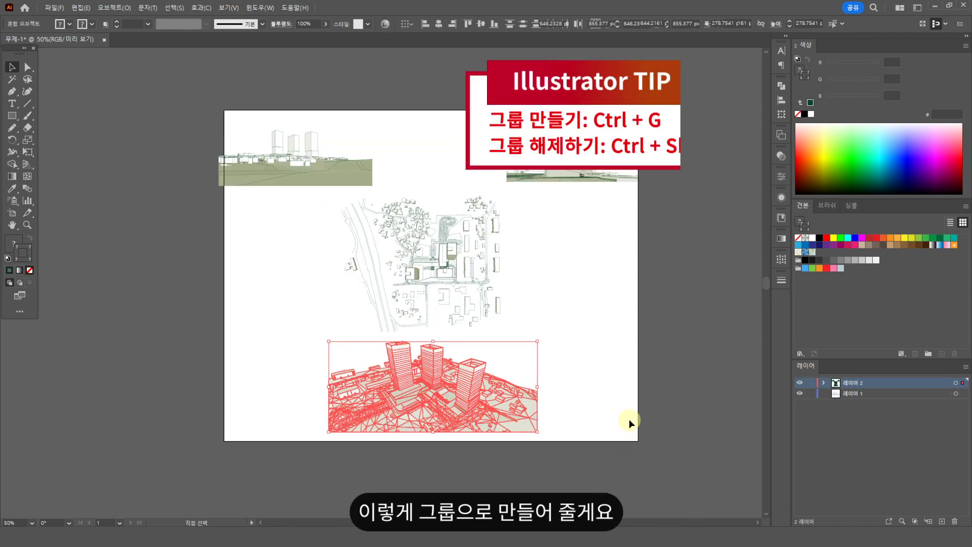
pyautogui.click(628, 420)
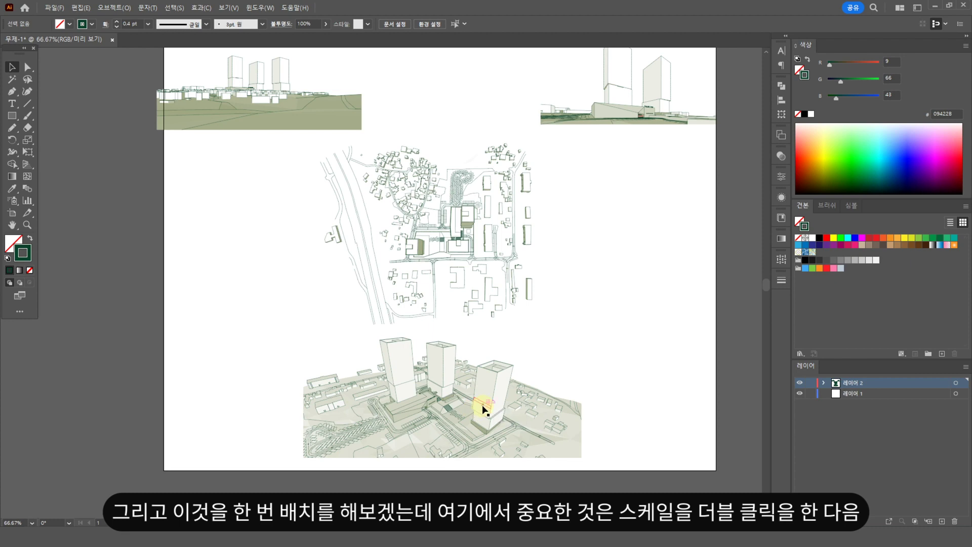
# Enlarge the aerial view group with scaling of strokes and effects turned off in the Scale options
pyautogui.click(484, 409)
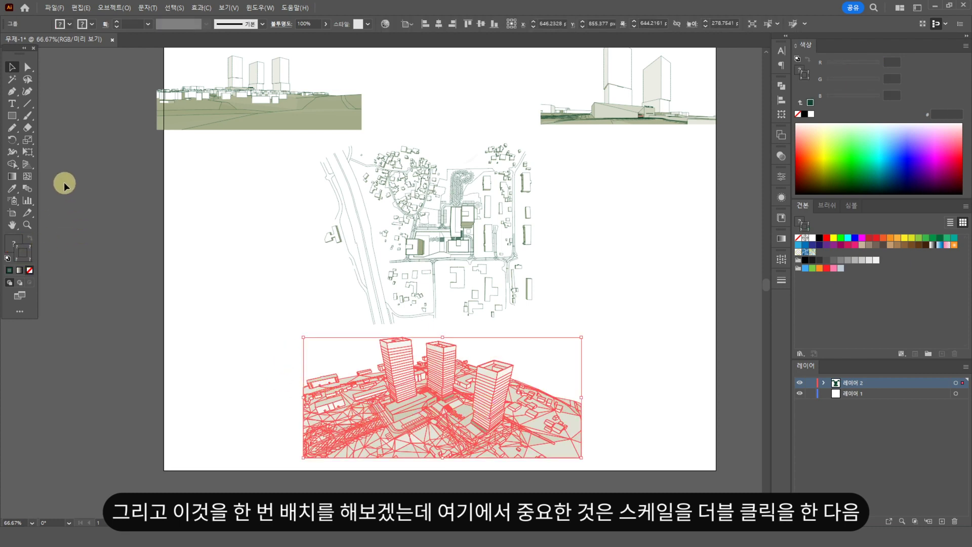
pyautogui.doubleClick(28, 142)
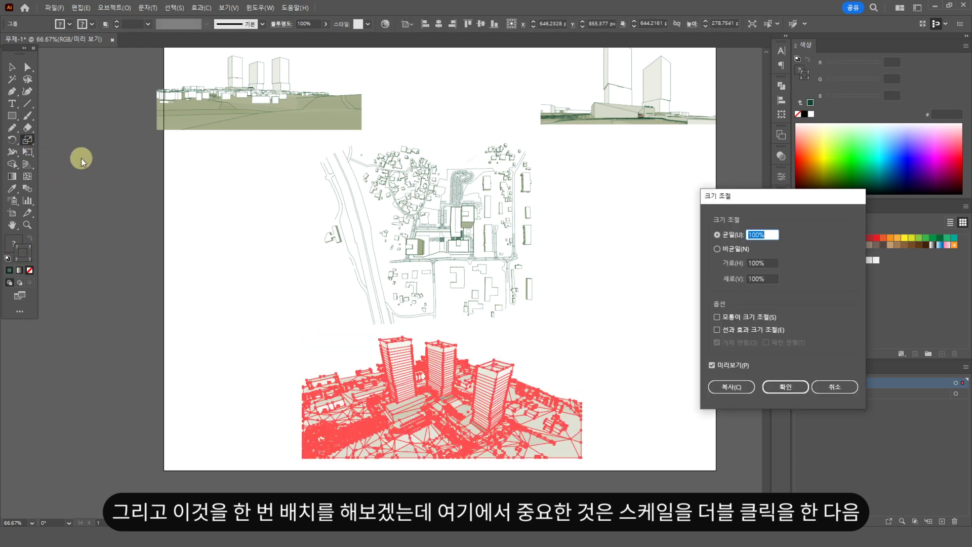
pyautogui.moveTo(856, 196); pyautogui.dragTo(322, 166)
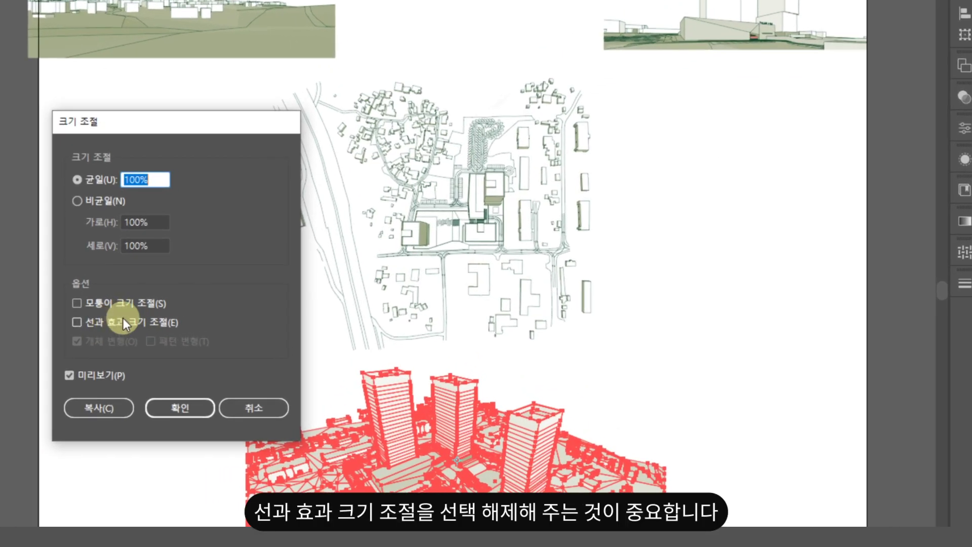
pyautogui.click(152, 323)
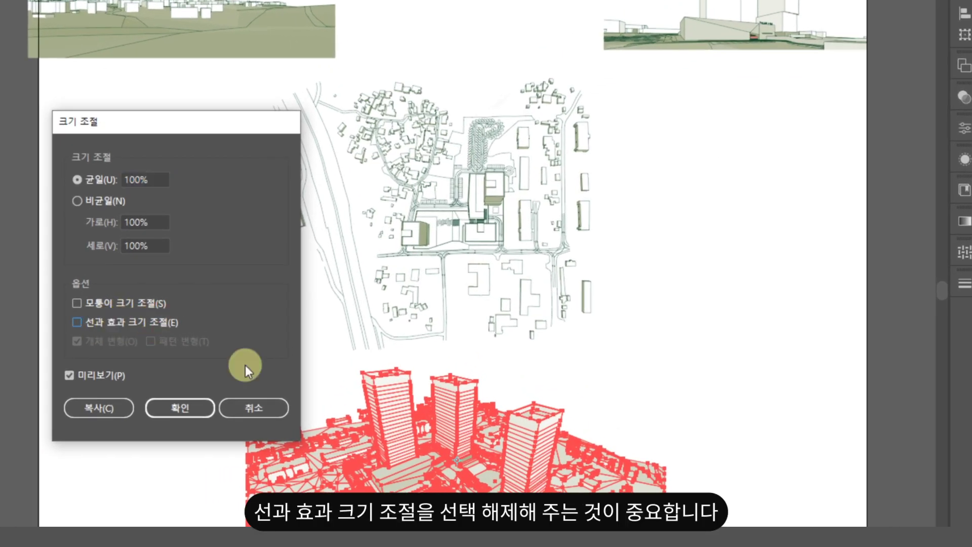
pyautogui.click(184, 411)
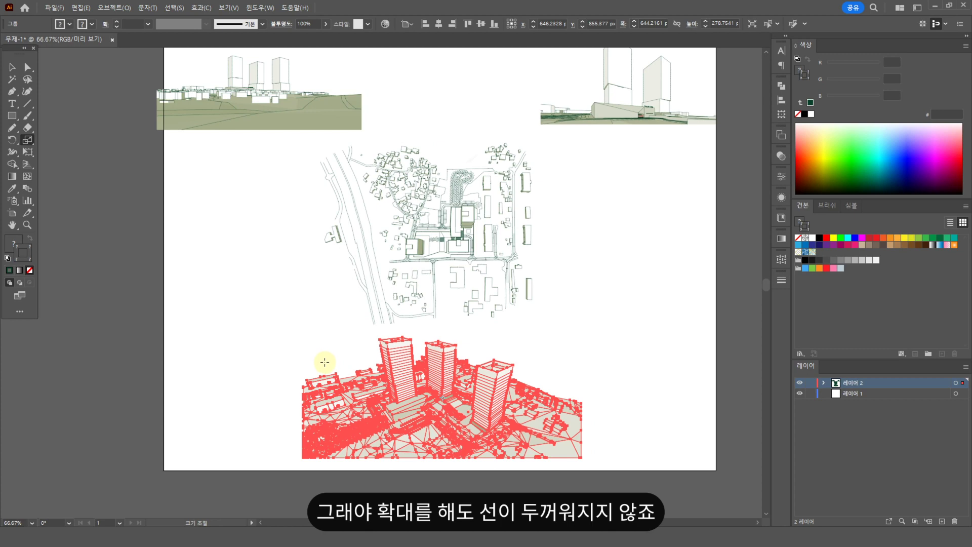
pyautogui.moveTo(303, 338); pyautogui.dragTo(210, 279)
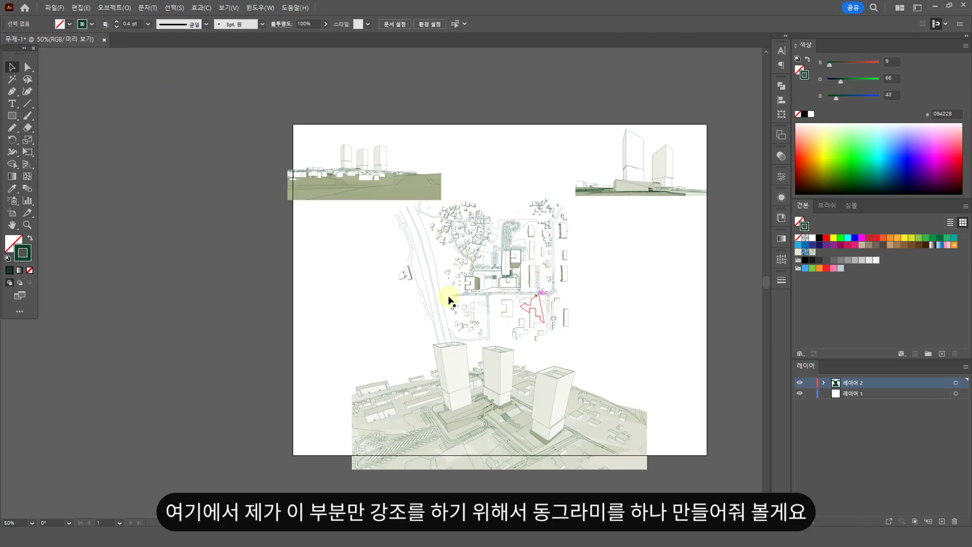
# Draw a circle about 361 px in diameter over the centre of the site plan, filled dark green with no stroke
pyautogui.hotkey('ctrl', 'z')
pyautogui.press('l')
pyautogui.moveTo(442, 218)
pyautogui.mouseDown()
pyautogui.moveTo(586, 330)
pyautogui.moveTo(576, 314)
pyautogui.mouseUp()
pyautogui.hotkey('shift', 'x')
pyautogui.press('v')
pyautogui.hotkey('ctrl', 'shift', 'a')
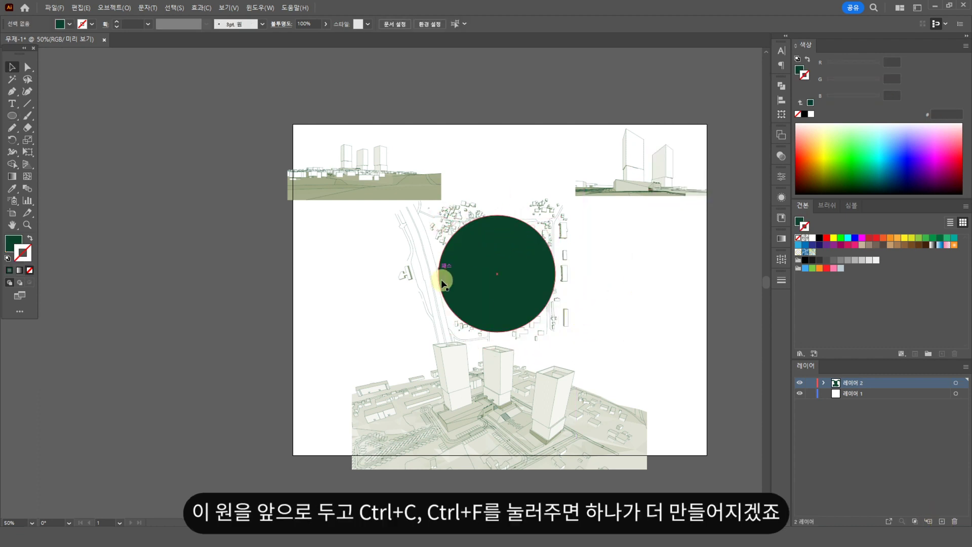
# Duplicate the circle in place in front and use the front copy as a clipping mask for the site plan group
pyautogui.click(516, 293)
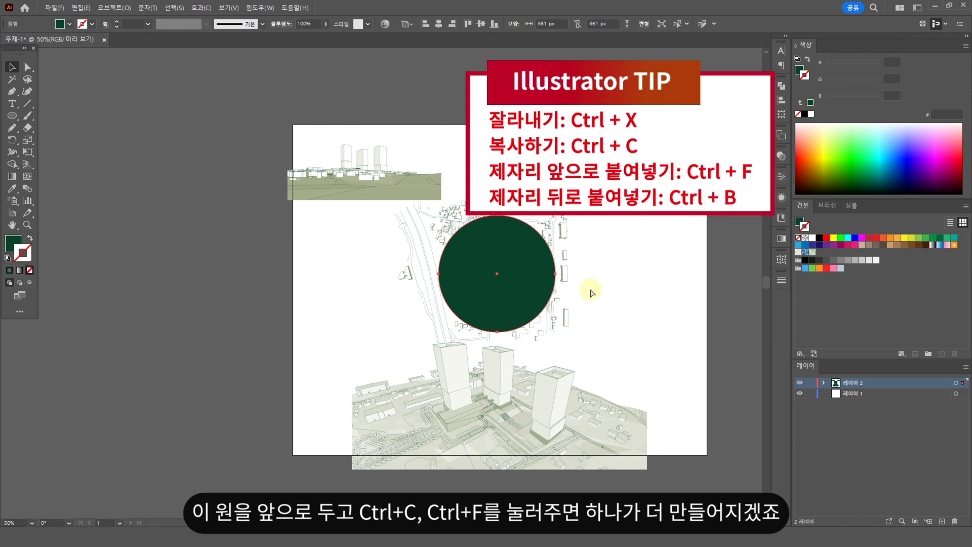
pyautogui.hotkey('ctrl', 'c')
pyautogui.hotkey('ctrl', 'f')
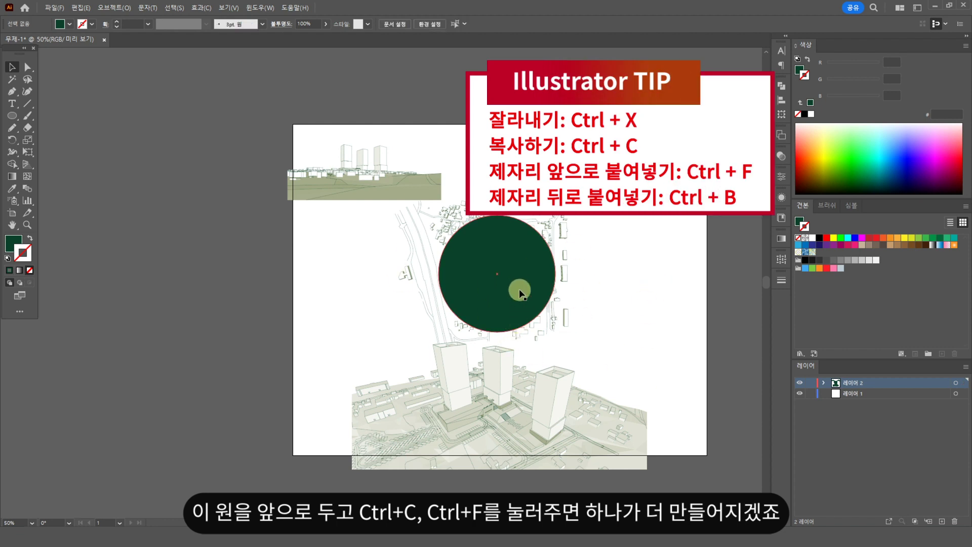
pyautogui.keyDown('shift'); pyautogui.click(565, 232); pyautogui.keyUp('shift')
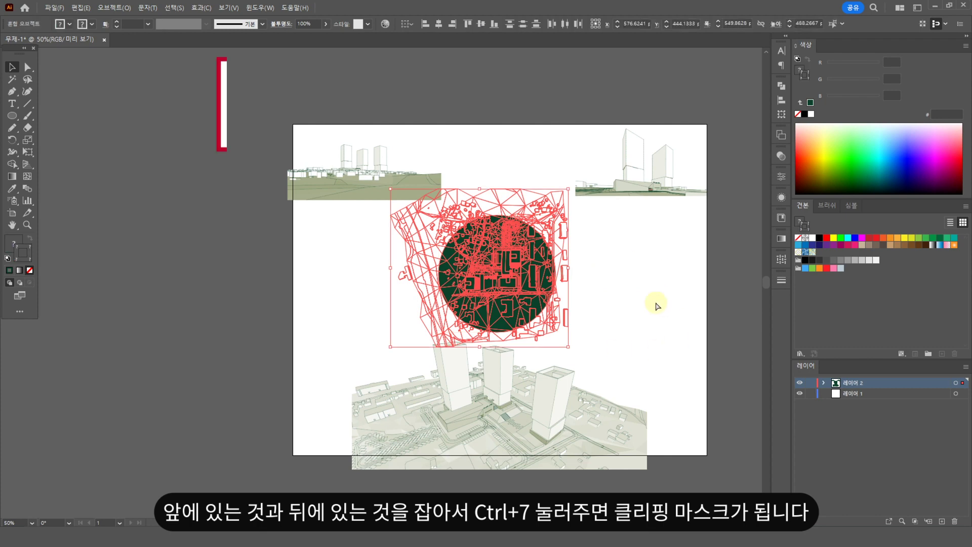
pyautogui.hotkey('ctrl', '7')
pyautogui.click(641, 319)
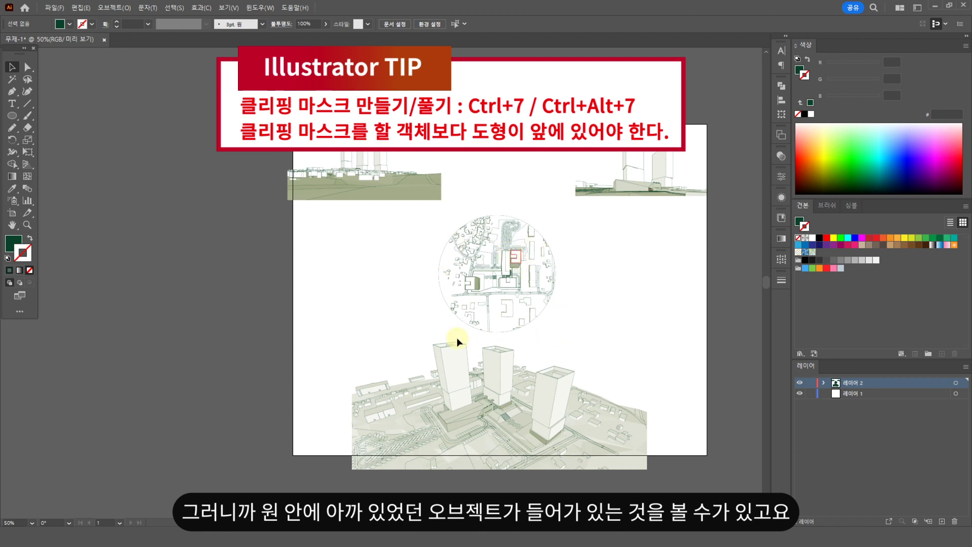
# Hide the clipped site plan to expose the dark green circle behind it
pyautogui.moveTo(517, 277); pyautogui.dragTo(476, 282)
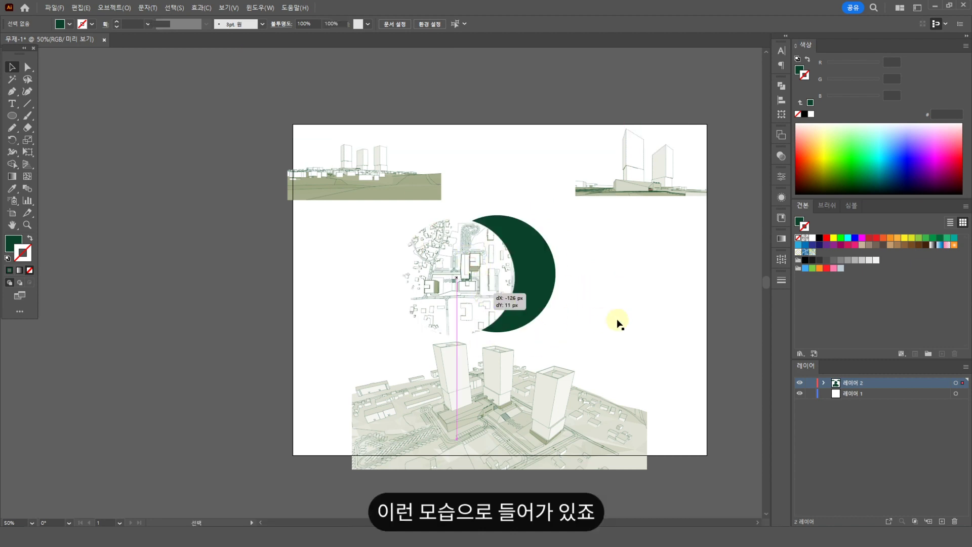
pyautogui.click(532, 297)
pyautogui.hotkey('ctrl', '3')
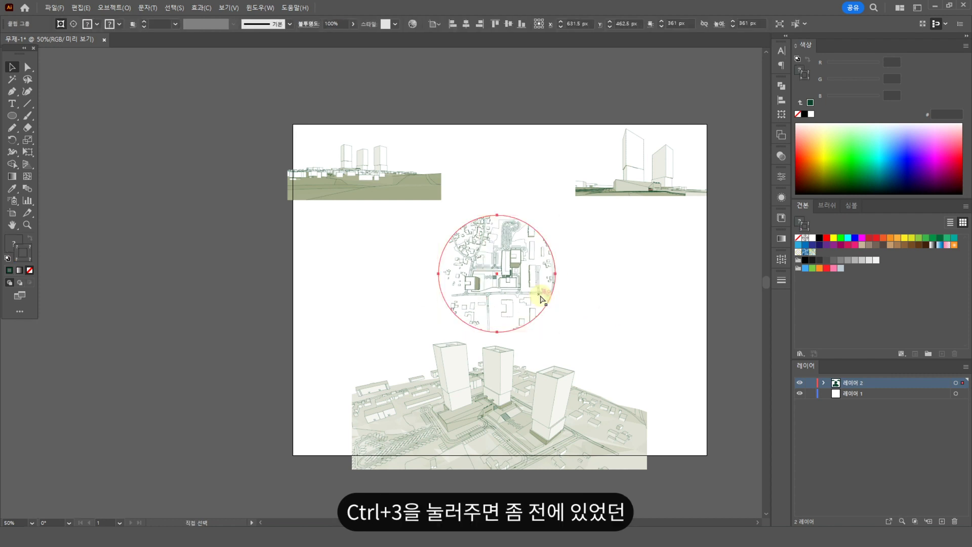
pyautogui.hotkey('ctrl', '3')
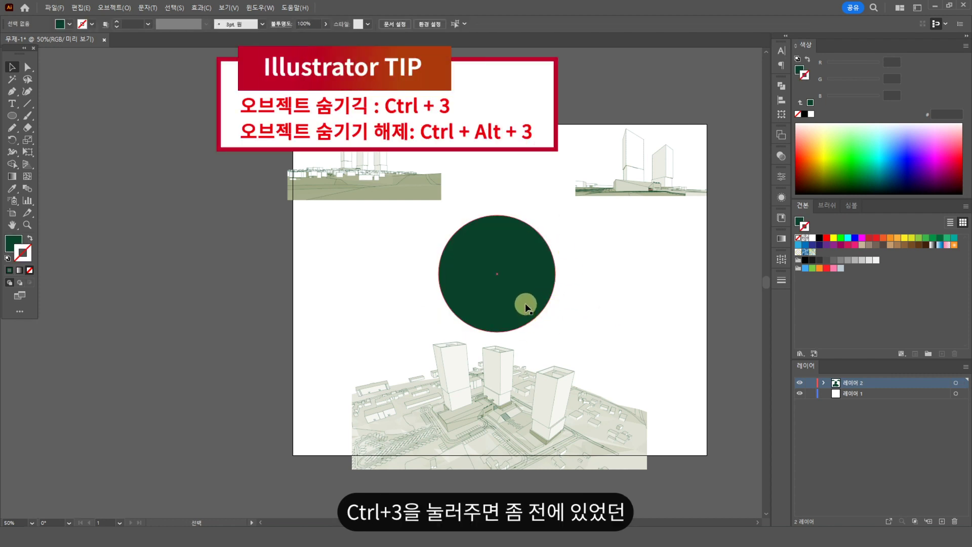
# Swap the remaining circle's fill and stroke so it is only a dark green outline, and set its stroke weight to 3 pt
pyautogui.click(491, 303)
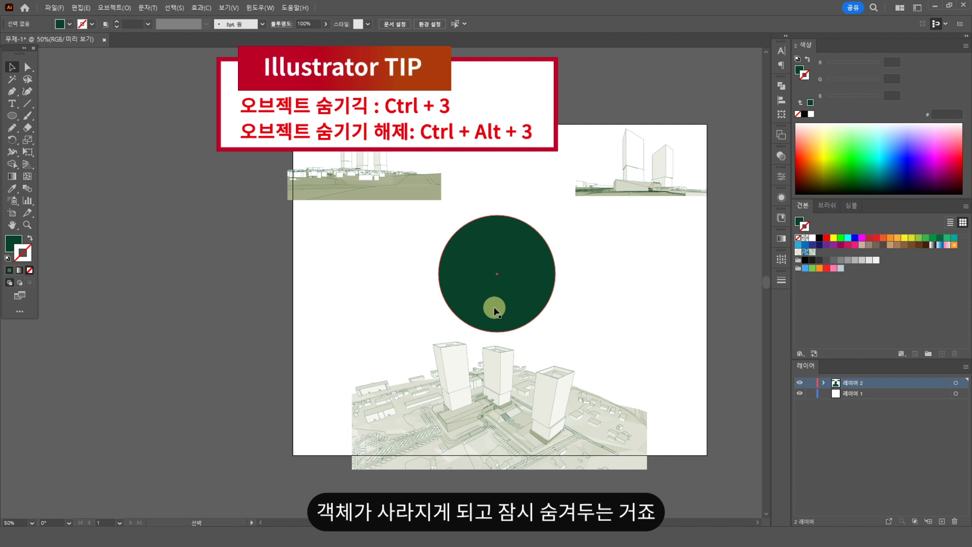
pyautogui.click(494, 303)
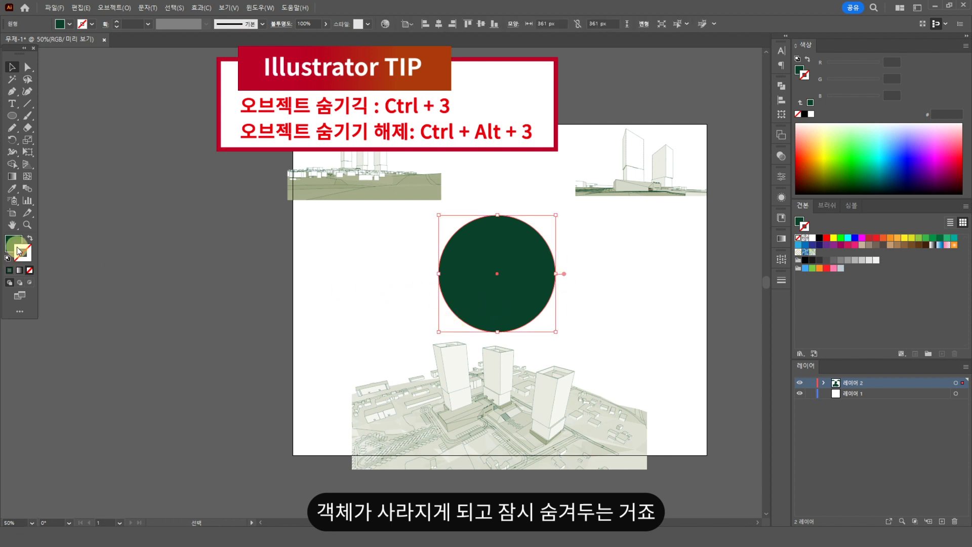
pyautogui.hotkey('shift', 'x')
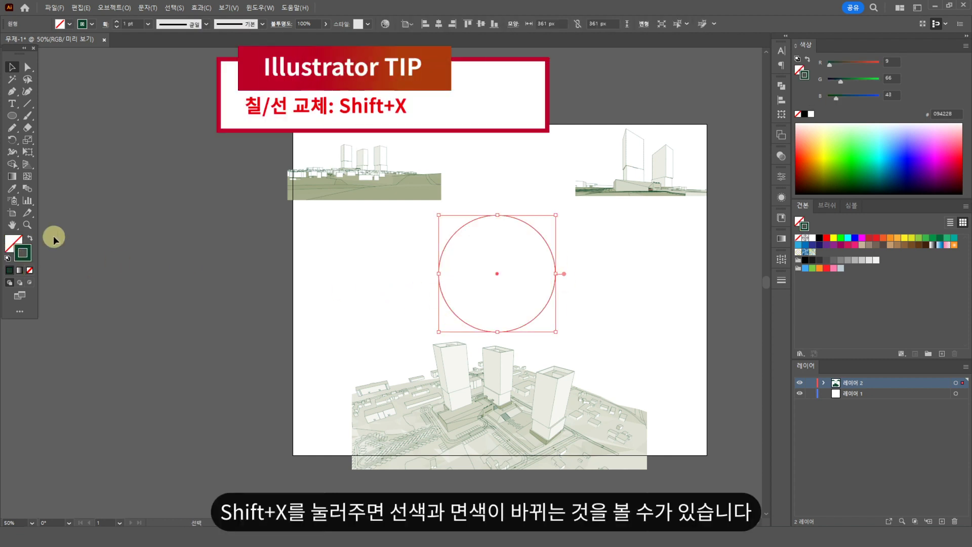
pyautogui.click(193, 270)
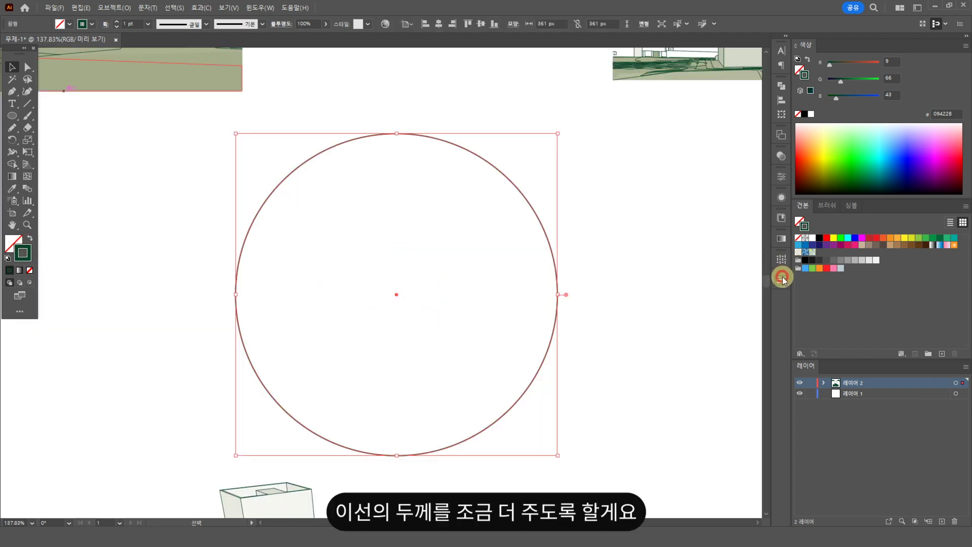
pyautogui.click(782, 279)
pyautogui.click(708, 291)
pyautogui.press('Up')
pyautogui.press('Up')
pyautogui.click(700, 223)
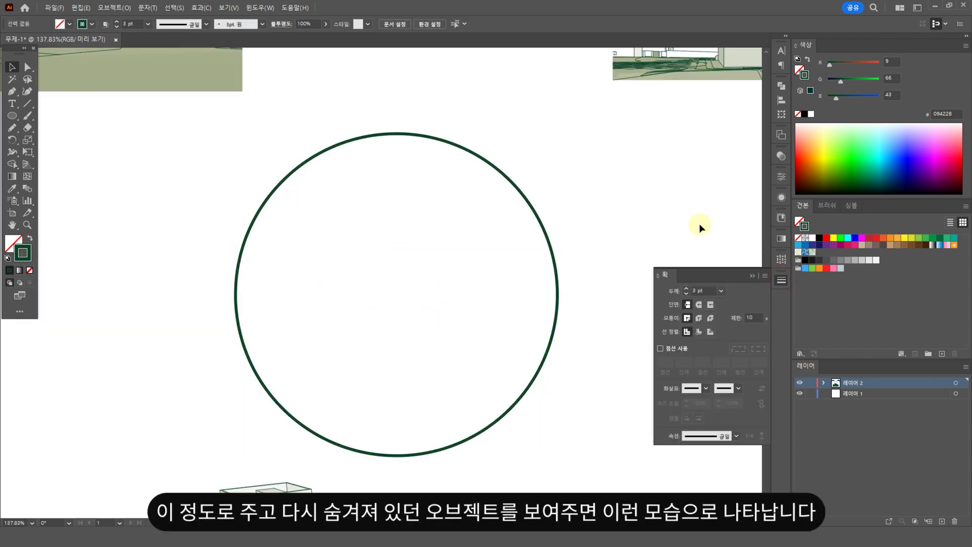
# Show the hidden clipped site plan again inside the outlined circle
pyautogui.hotkey('ctrl', 'alt', '3')
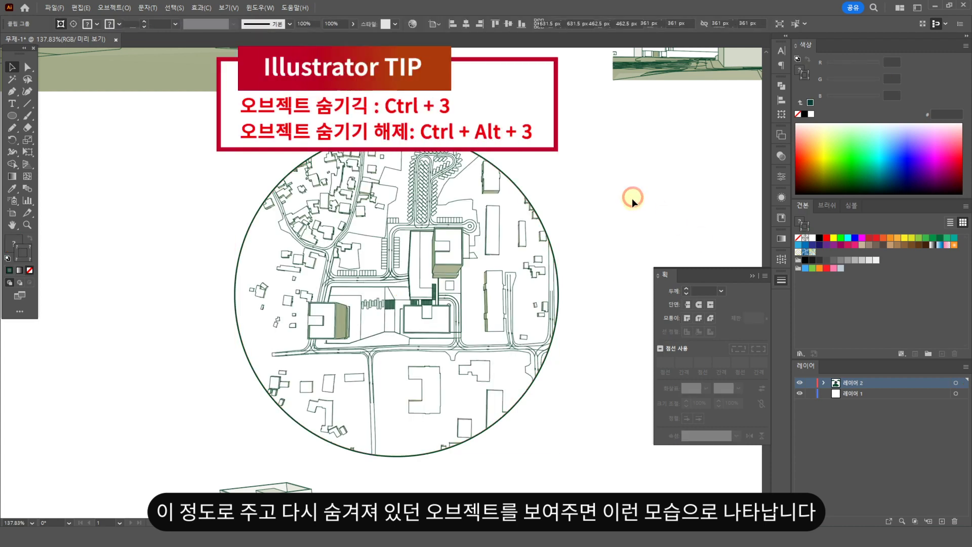
pyautogui.keyDown('alt'); pyautogui.click(490, 230); pyautogui.keyUp('alt')
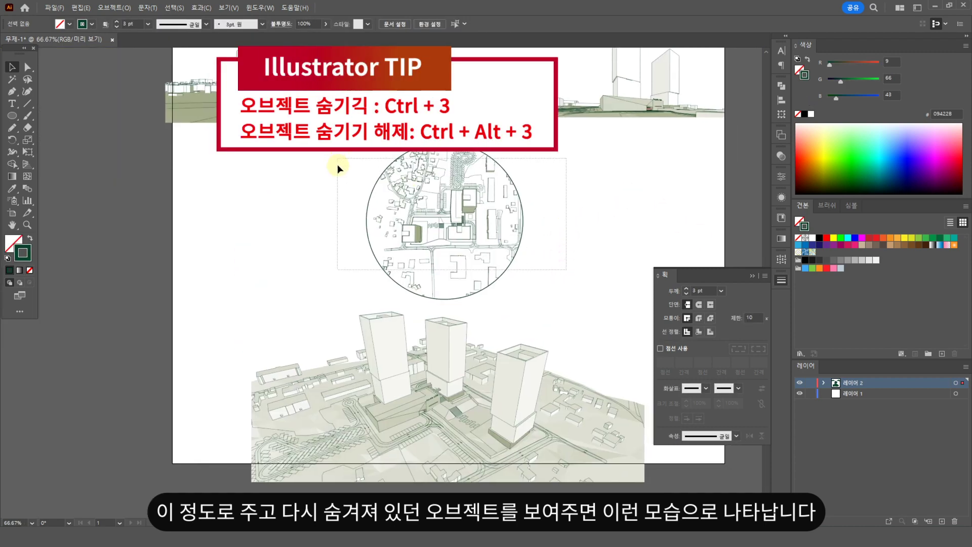
pyautogui.click(448, 232)
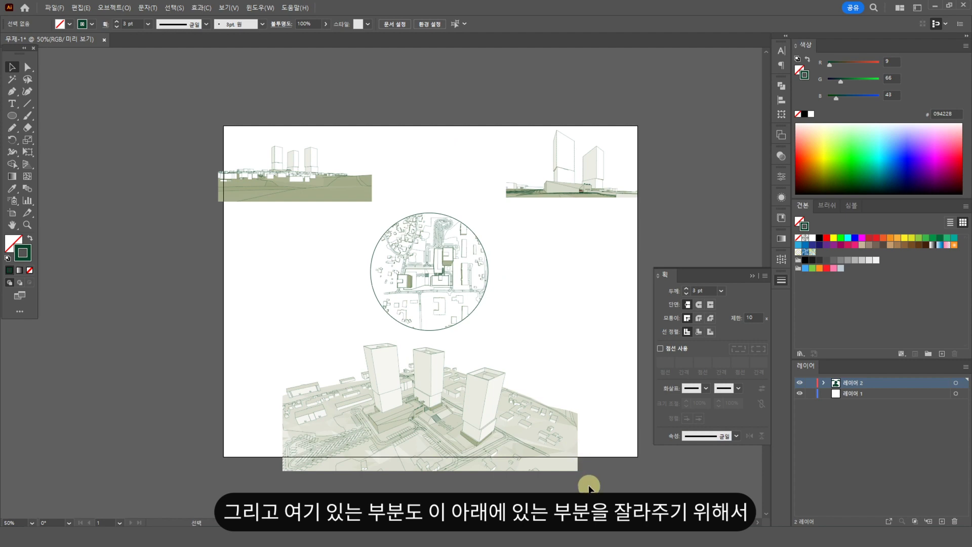
# Draw a 1048 by 369 px rectangle over the aerial view down to the artboard's lower edge and clip the view with it
pyautogui.moveTo(601, 457); pyautogui.dragTo(264, 337)
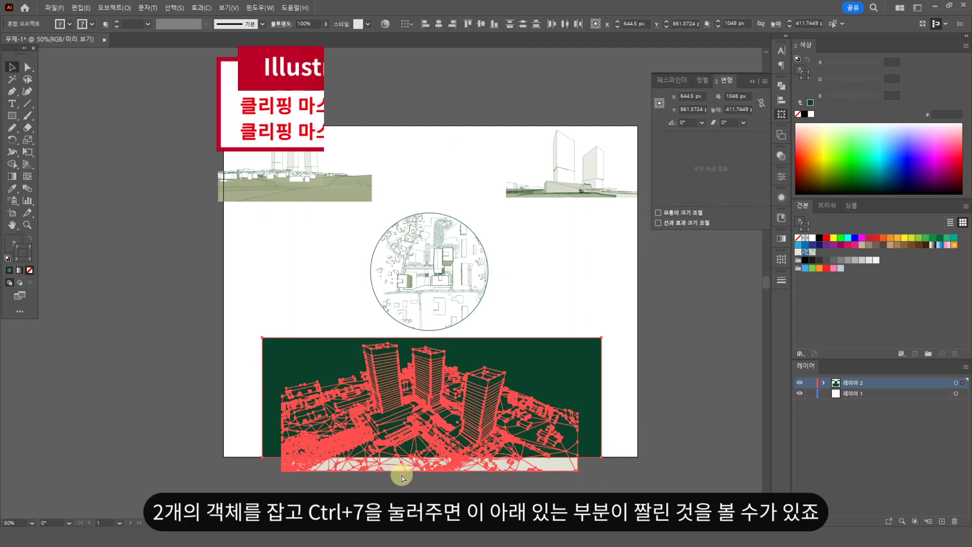
pyautogui.hotkey('ctrl', '7')
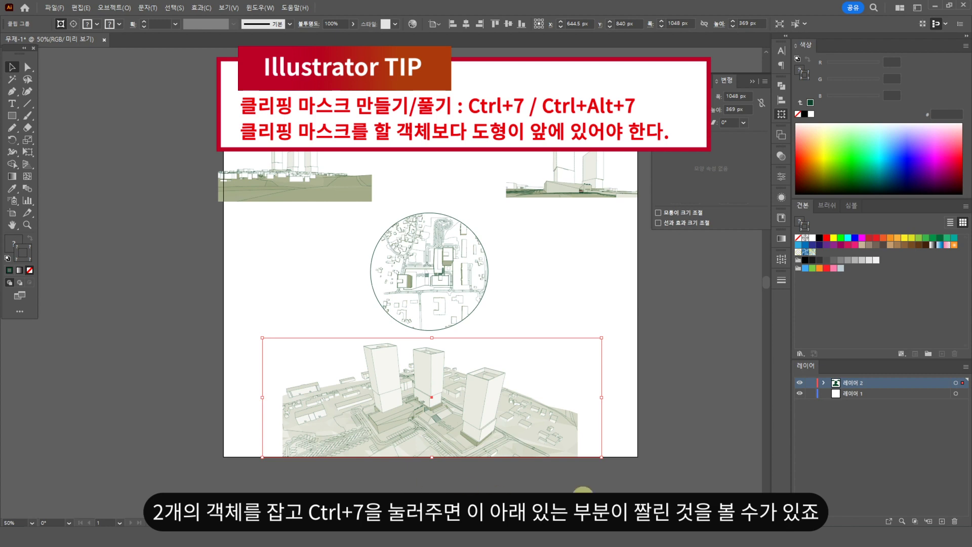
pyautogui.click(367, 484)
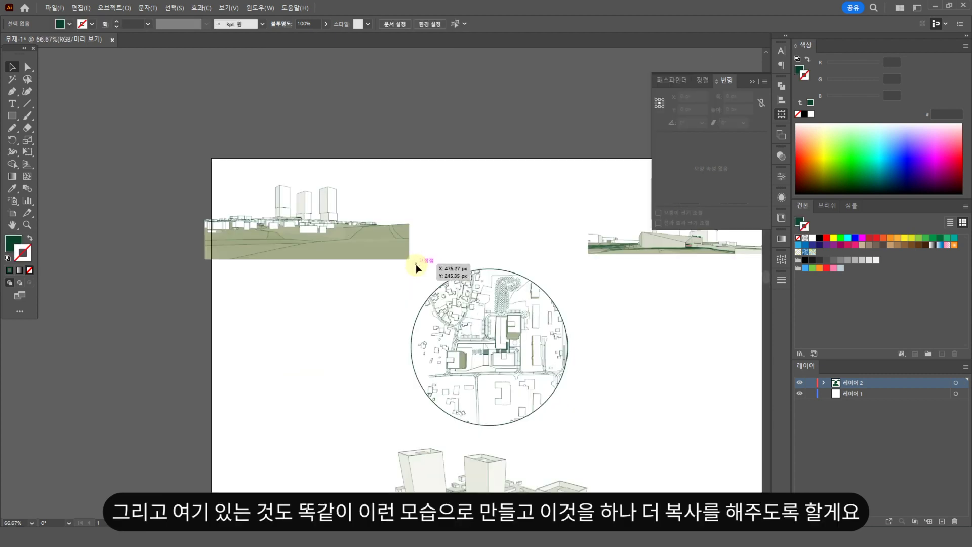
# Move the three-tower elevation inside the artboard's left edge and draw a dark green circle about 339 px in diameter over it
pyautogui.moveTo(415, 263); pyautogui.dragTo(215, 261)
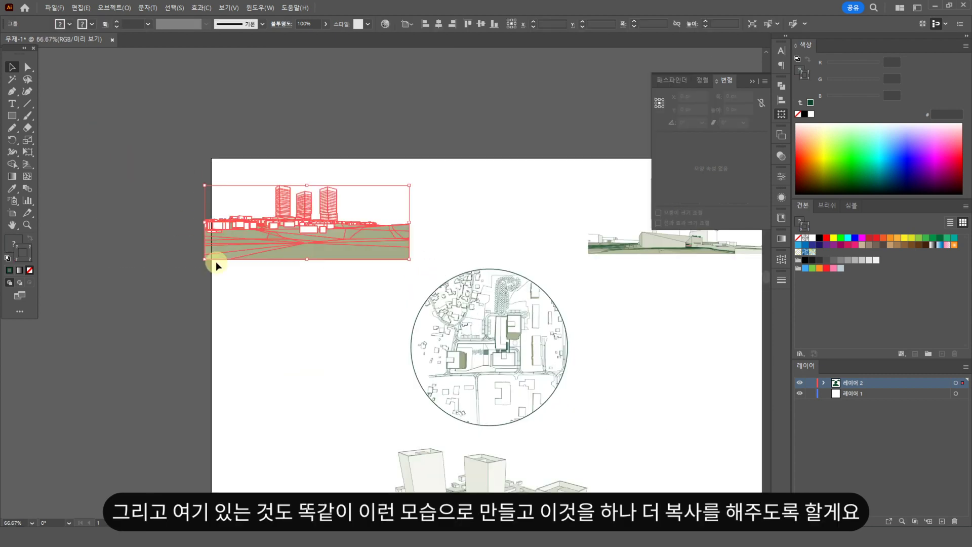
pyautogui.click(257, 300)
pyautogui.press('l')
pyautogui.moveTo(310, 208); pyautogui.dragTo(321, 269)
pyautogui.press('v')
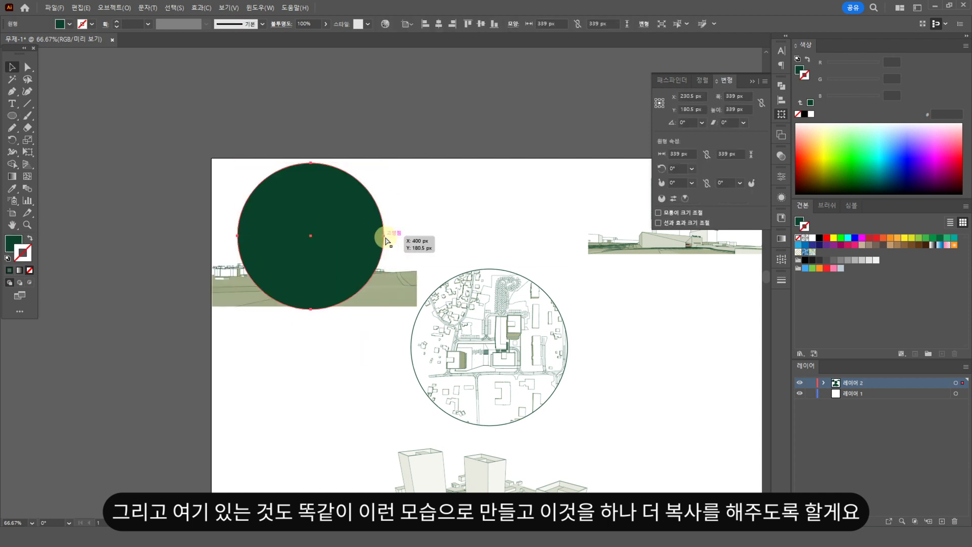
# Clip the three-tower elevation with a front copy of the circle, keeping the original dark green circle as its background
pyautogui.click(350, 253)
pyautogui.keyDown('shift'); pyautogui.click(386, 299); pyautogui.keyUp('shift')
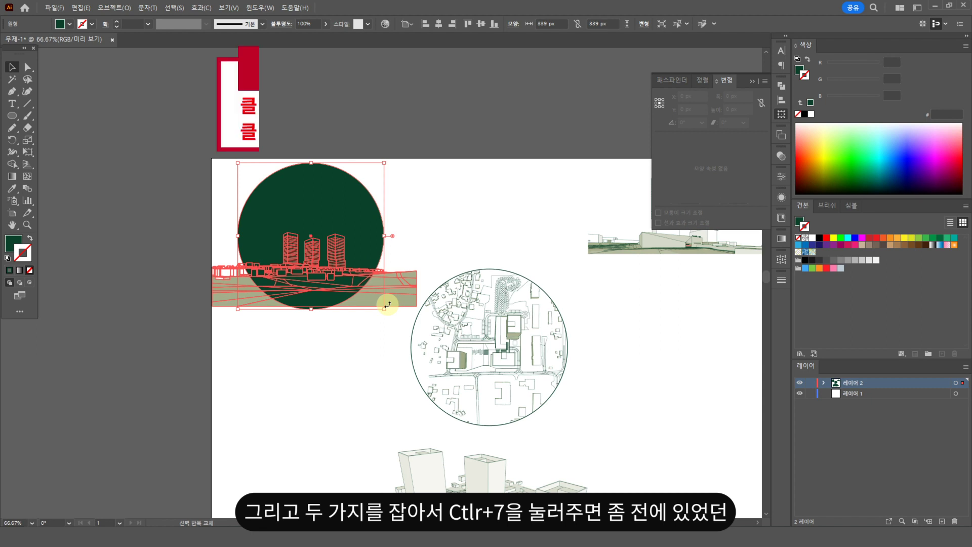
pyautogui.hotkey('ctrl', '7')
pyautogui.click(382, 350)
pyautogui.moveTo(350, 199); pyautogui.dragTo(366, 254)
pyautogui.hotkey('ctrl', 'z')
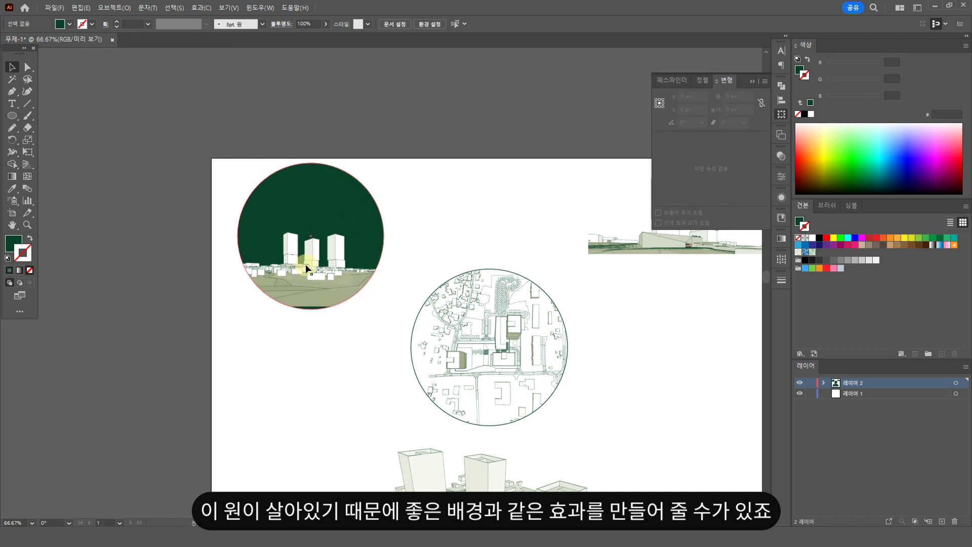
# Reposition the elevation inside its circular mask to cover the circle's lower edge, and darken the background circle to RGB 11, 40, 27
pyautogui.click(320, 292)
pyautogui.doubleClick(323, 285)
pyautogui.moveTo(323, 286); pyautogui.dragTo(331, 289)
pyautogui.press('Escape')
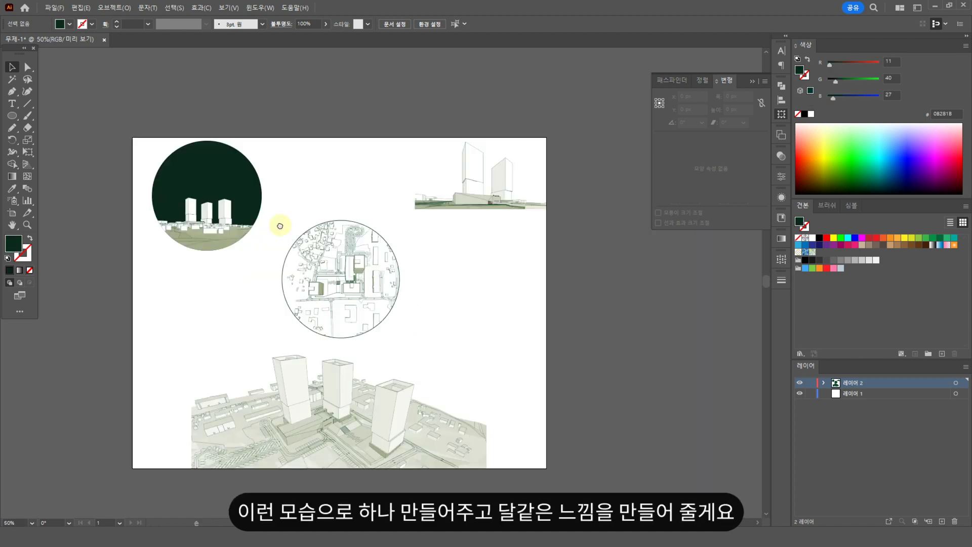
# Draw a small moon circle about 33 px in diameter in the elevation's dark sky and fill it with white sampled from a tower
pyautogui.click(201, 183)
pyautogui.press('l')
pyautogui.moveTo(365, 274); pyautogui.dragTo(382, 258)
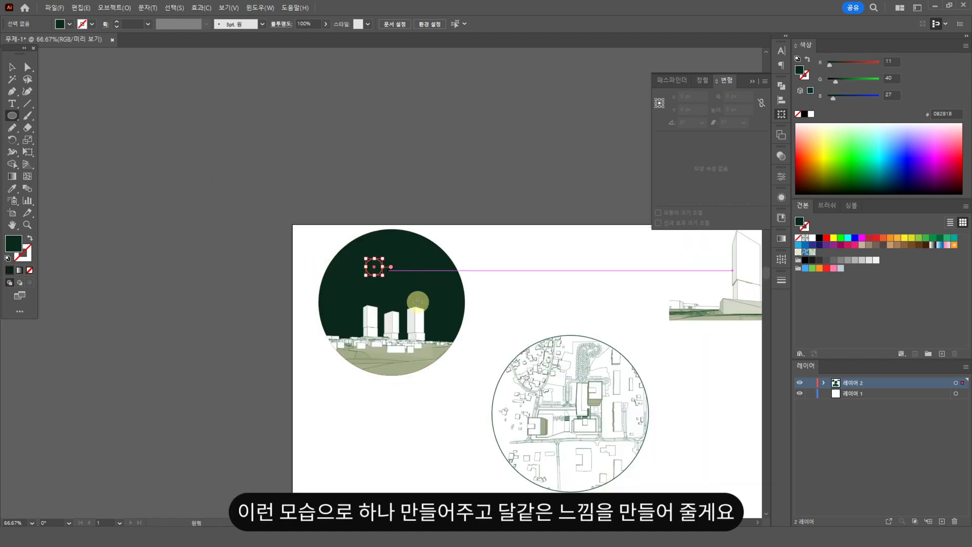
pyautogui.press('i')
pyautogui.click(421, 310)
pyautogui.click(427, 289)
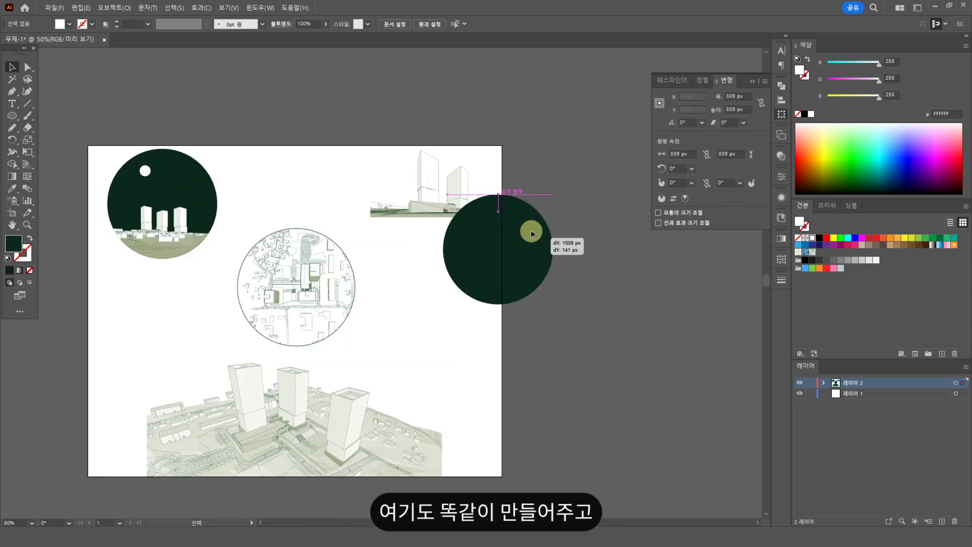
# Frame the two-tower view with a copy of the dark circle as mask and background, adding a crescent moon cut from overlapping white moon copies
pyautogui.moveTo(527, 224); pyautogui.dragTo(467, 189)
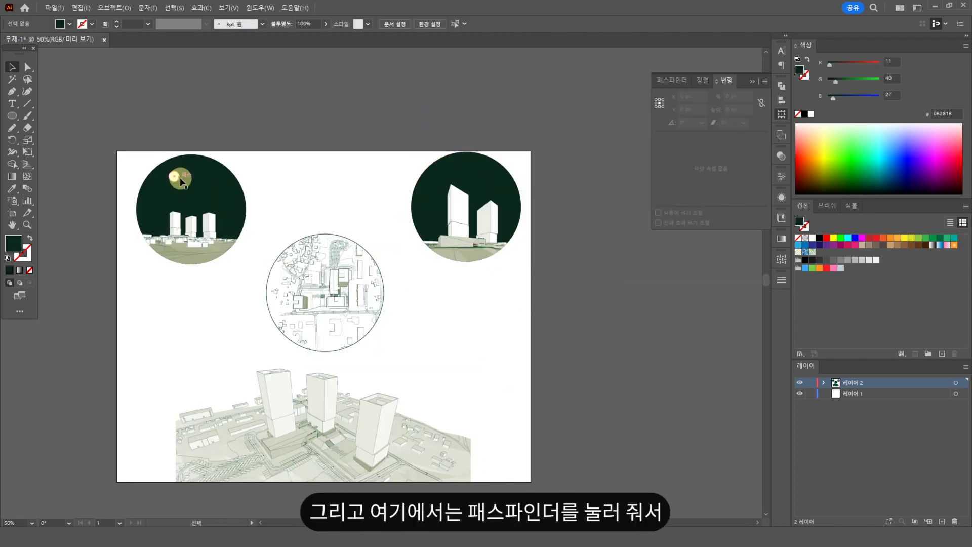
pyautogui.click(178, 181)
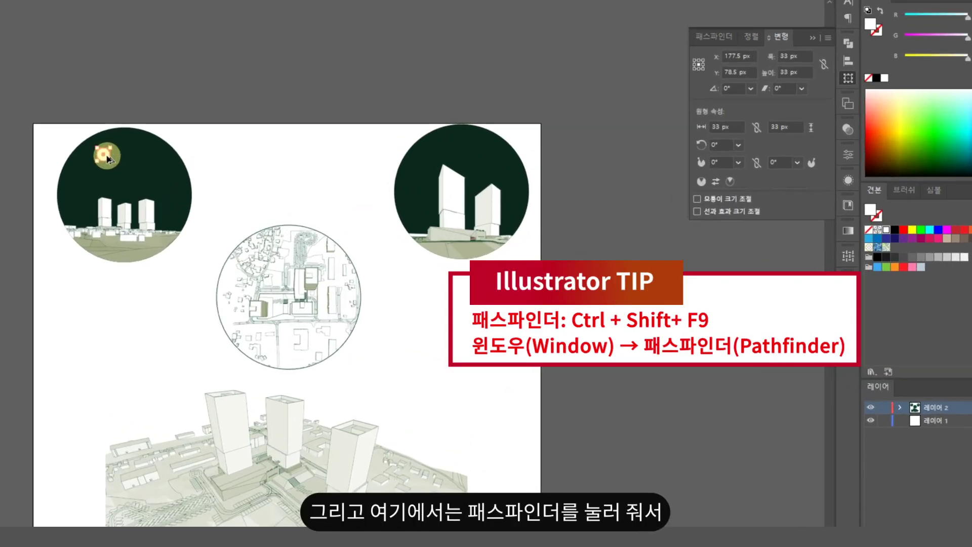
pyautogui.moveTo(178, 181); pyautogui.dragTo(441, 158)
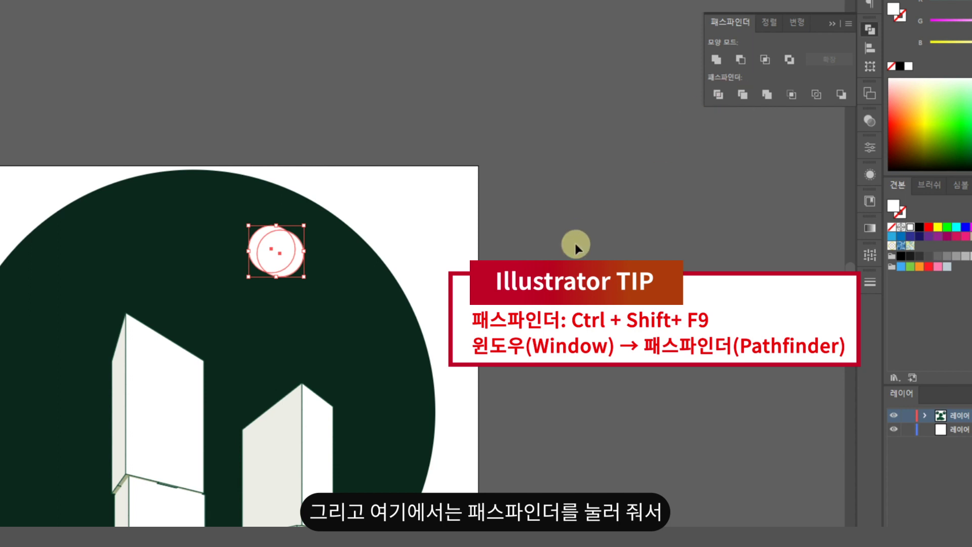
pyautogui.keyDown('alt'); pyautogui.click(260, 242); pyautogui.keyUp('alt')
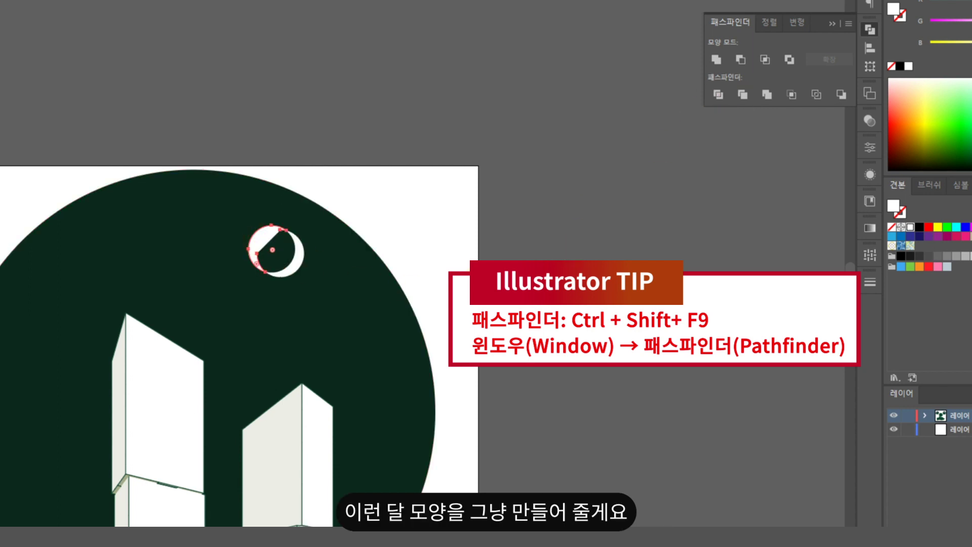
pyautogui.click(455, 250)
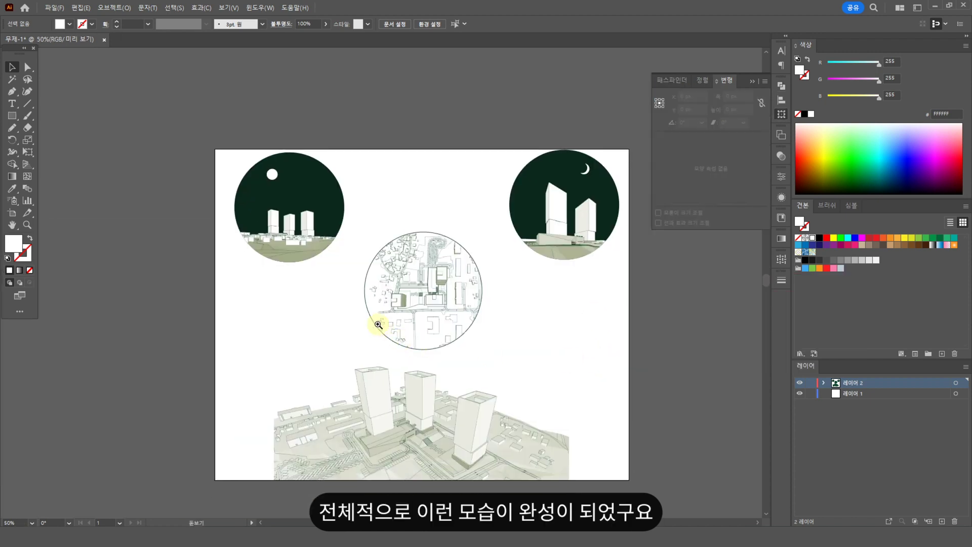
# Add the title SITE PLAN above the site plan circle in black 24 pt Noto Sans KR Medium
pyautogui.moveTo(378, 324); pyautogui.dragTo(408, 317)
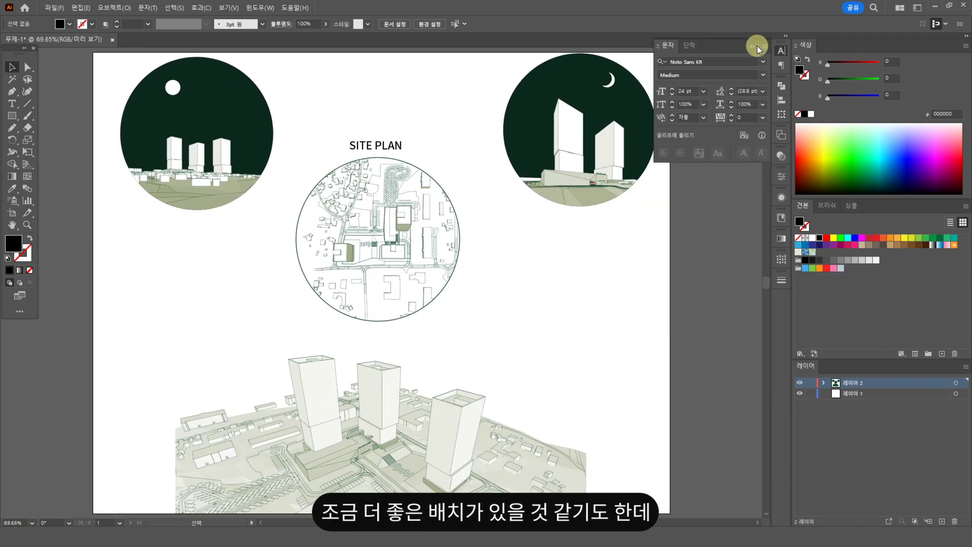
pyautogui.click(754, 45)
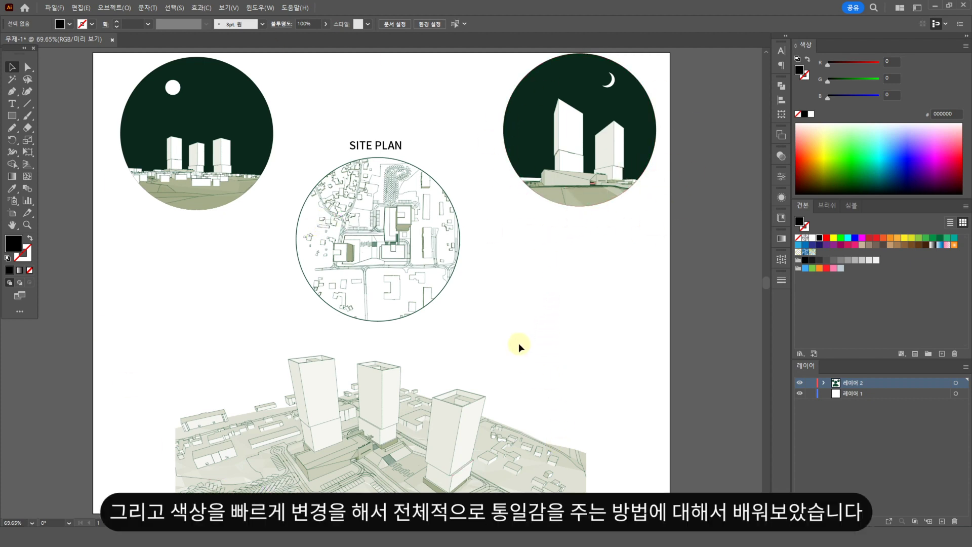
pyautogui.scroll(-1, 518, 342)
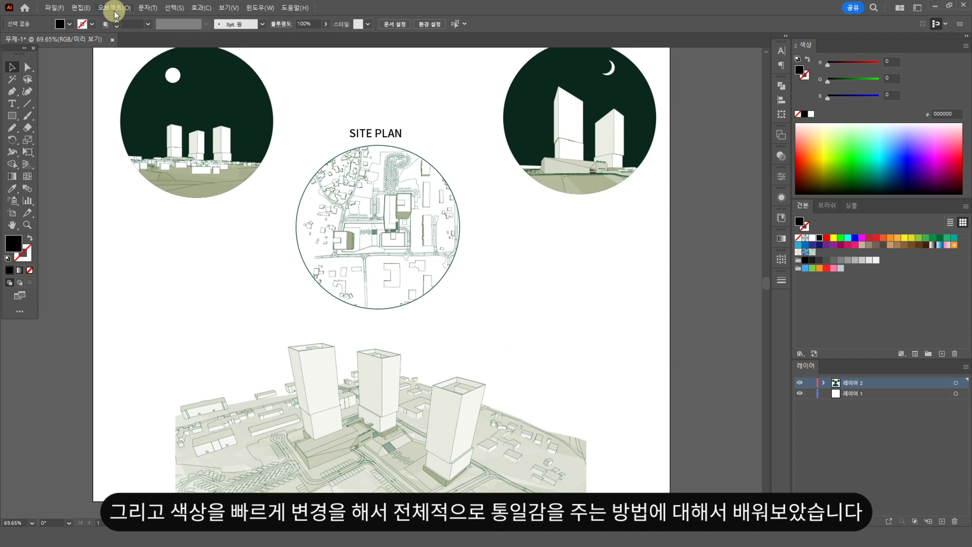